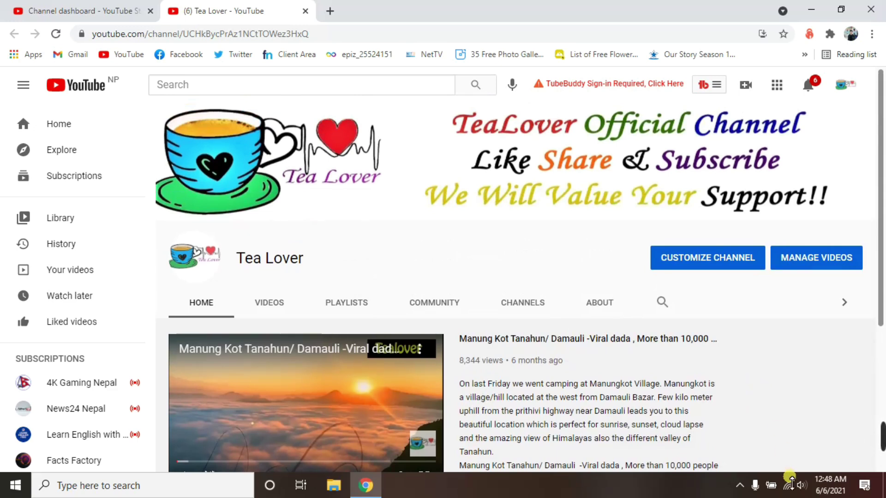
Browse the uploaded videos of the Tea Lover YouTube channel
scroll(637, 409, down, 5)
click(279, 123)
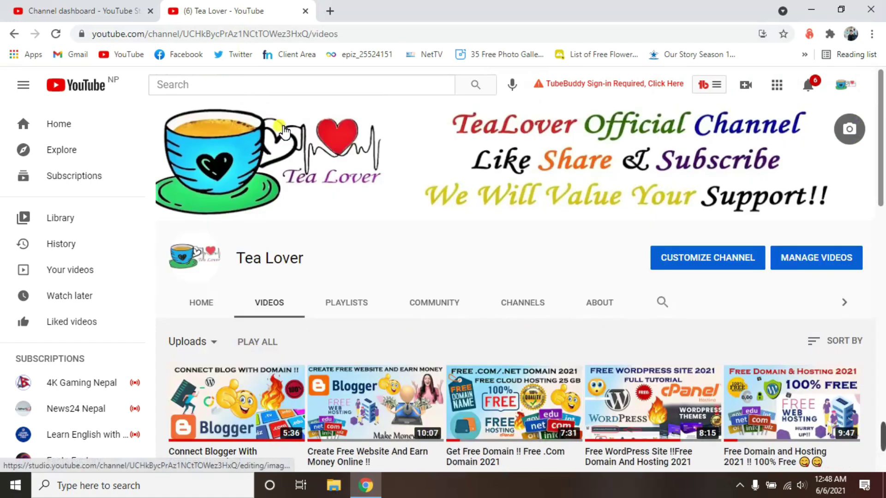
scroll(465, 284, down, 1)
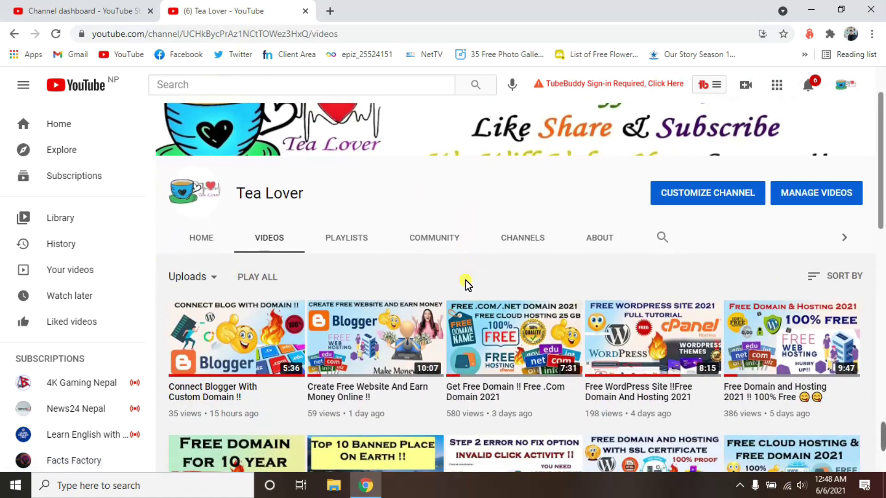
scroll(465, 280, down, 4)
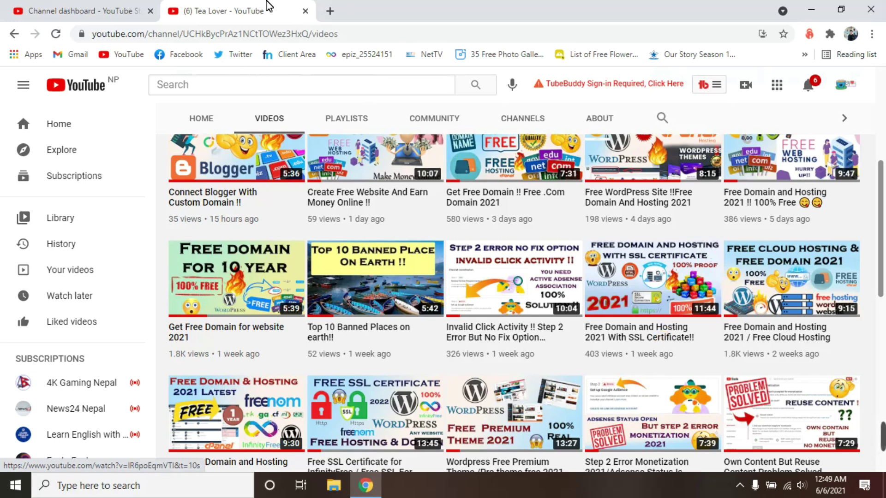
Search Google for freenom in a new browser tab and open the Freenom website
click(330, 11)
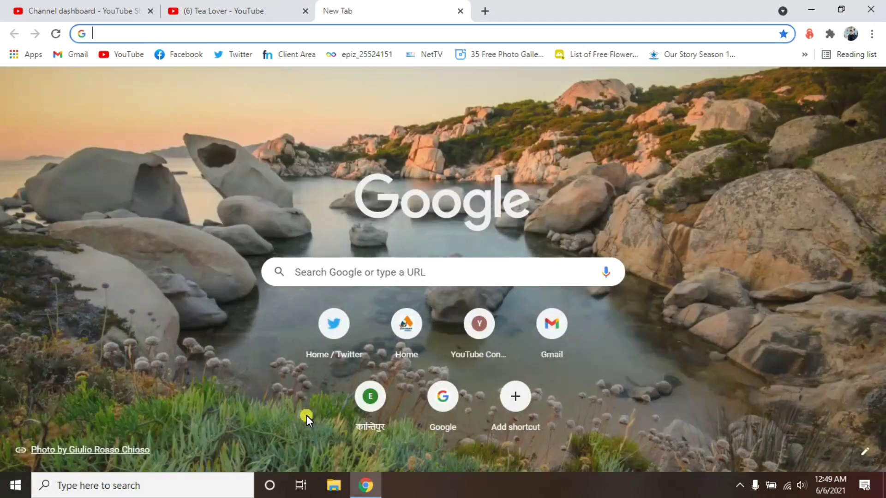
text(fre)
key(Return)
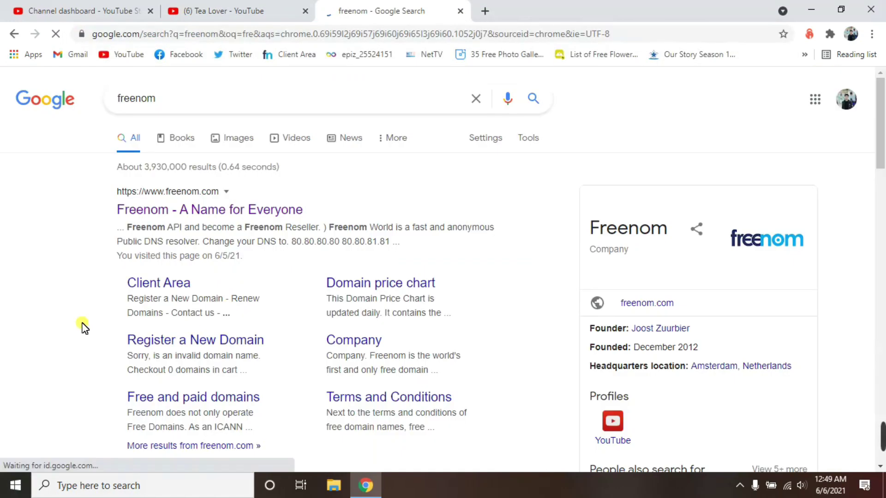
click(144, 212)
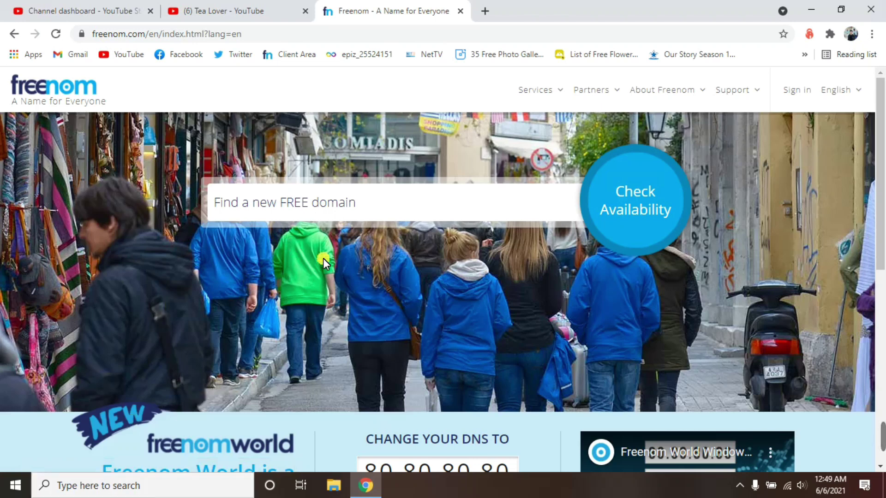
Check the availability of the domain name "tealover" on the Freenom home page
click(327, 207)
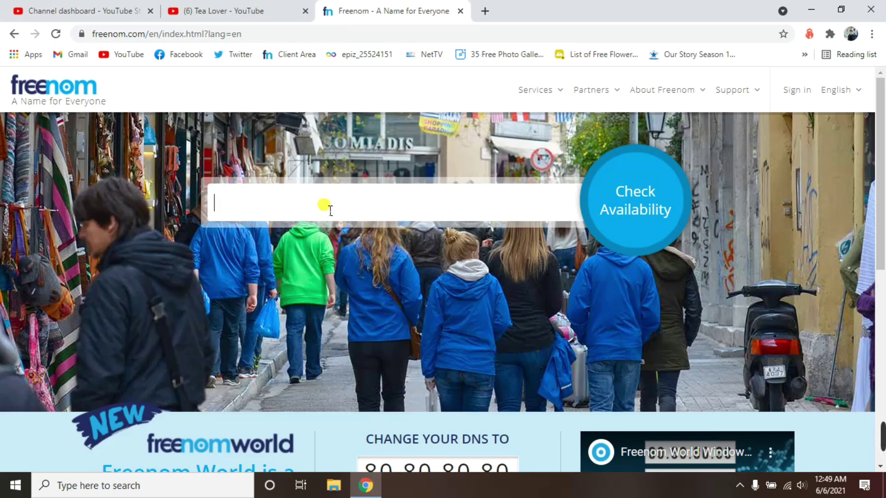
text(tealover)
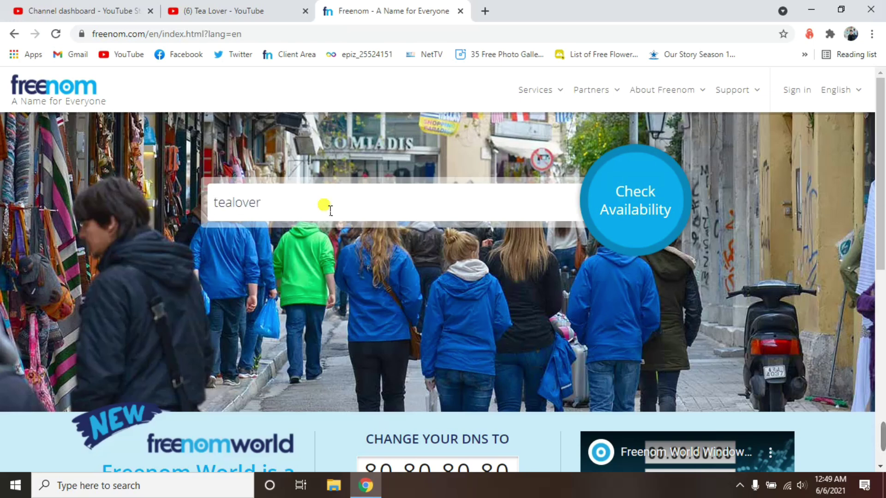
click(649, 199)
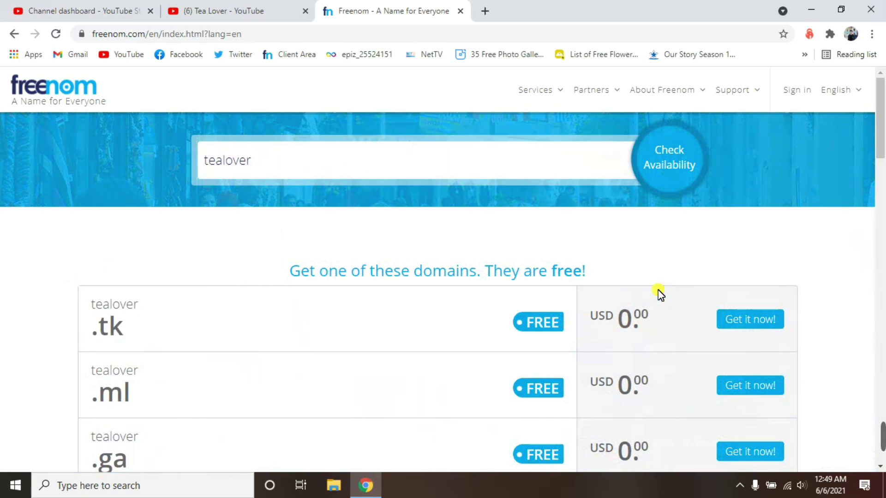
Examine the list of free domain extensions offered for tealover, from .tk to .gq
scroll(616, 295, down, 1)
drag(297, 205, 618, 203)
click(625, 201)
scroll(286, 229, down, 1)
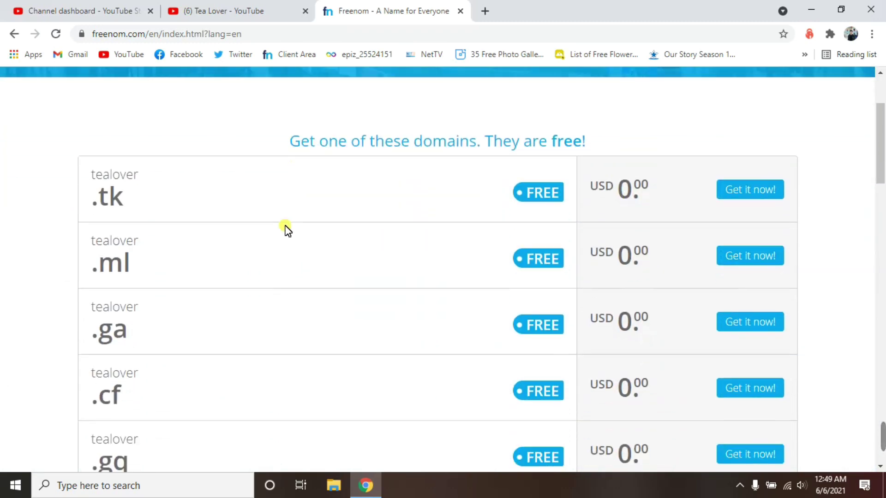
triple_click(120, 201)
drag(75, 286, 157, 278)
click(106, 330)
triple_click(106, 330)
triple_click(175, 397)
scroll(112, 362, down, 3)
click(19, 251)
scroll(19, 251, up, 3)
scroll(113, 390, down, 2)
scroll(101, 372, up, 1)
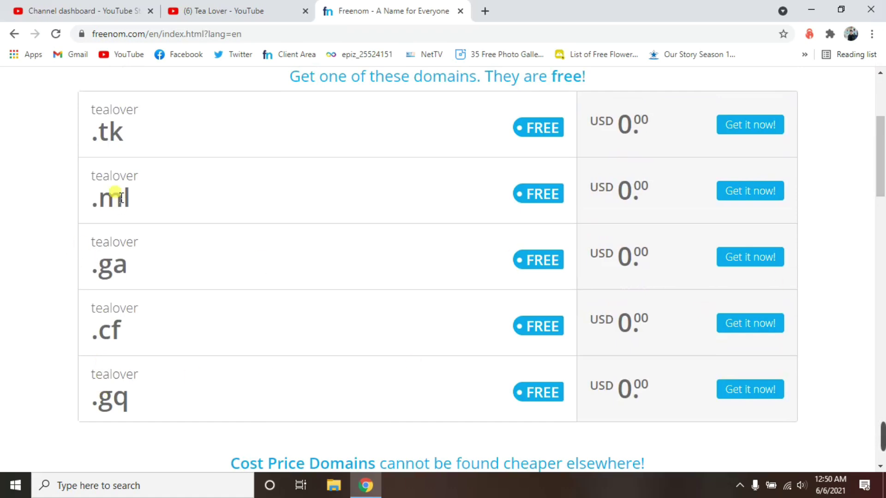
Try to get the free tealover.ml domain from the list of results
drag(93, 196, 132, 206)
click(133, 207)
drag(135, 204, 95, 199)
click(768, 200)
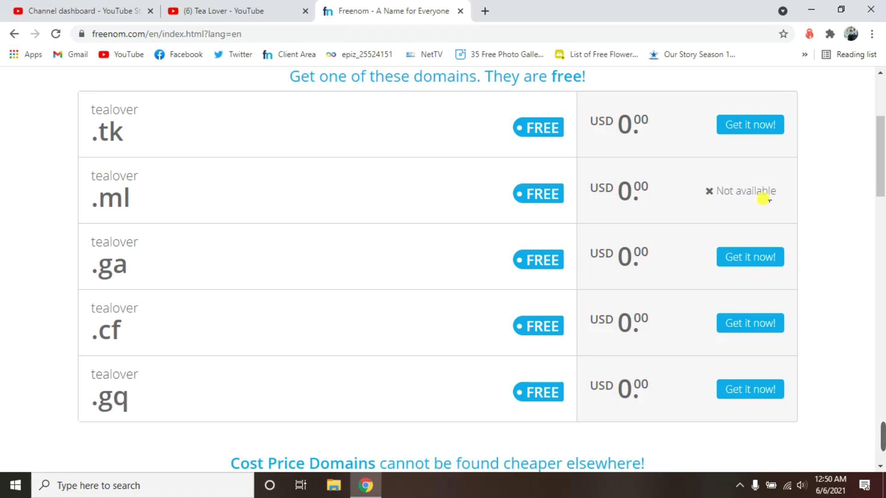
drag(707, 192, 796, 194)
click(793, 195)
scroll(729, 244, up, 4)
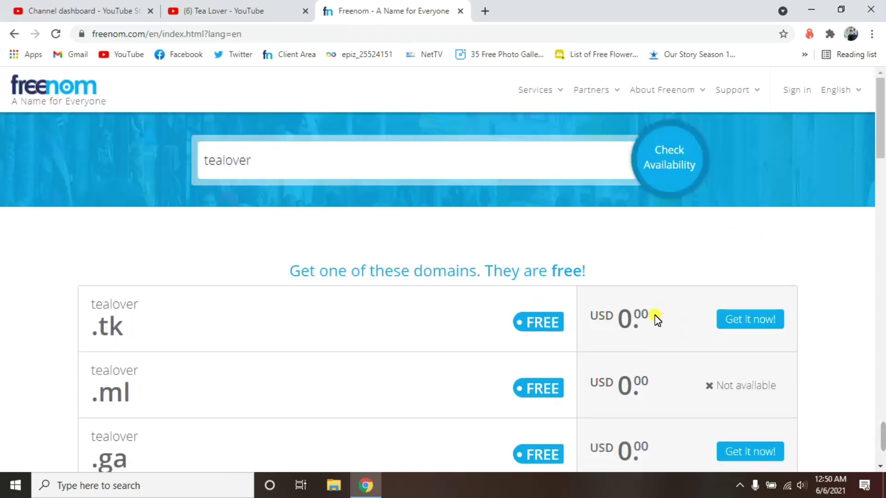
Open the Freenom sign-in page and try to sign in with a Google account
click(804, 91)
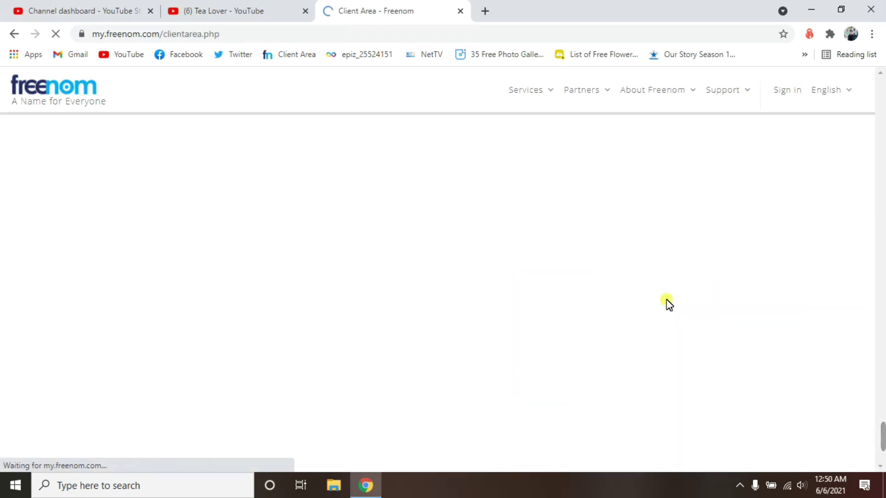
scroll(660, 298, down, 4)
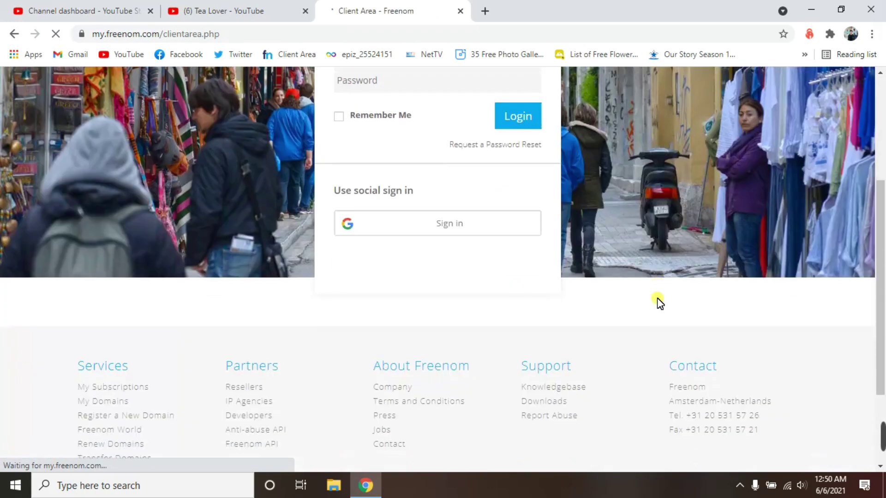
scroll(657, 298, up, 3)
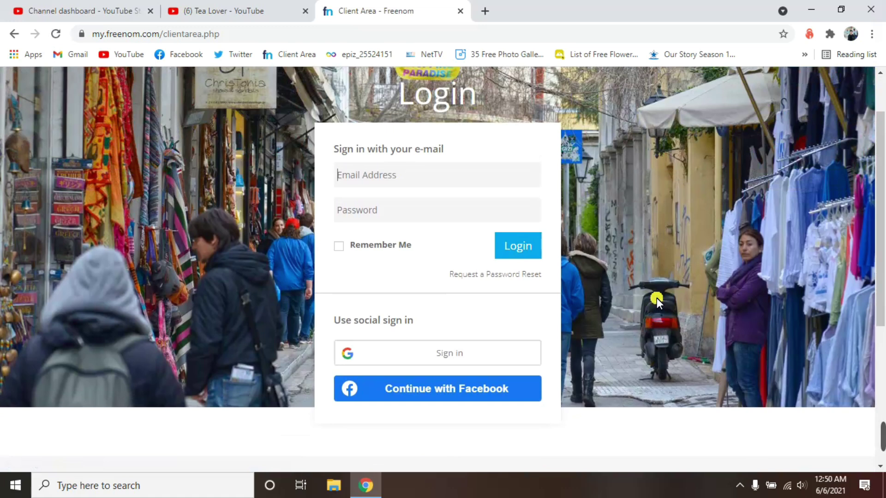
scroll(615, 210, up, 1)
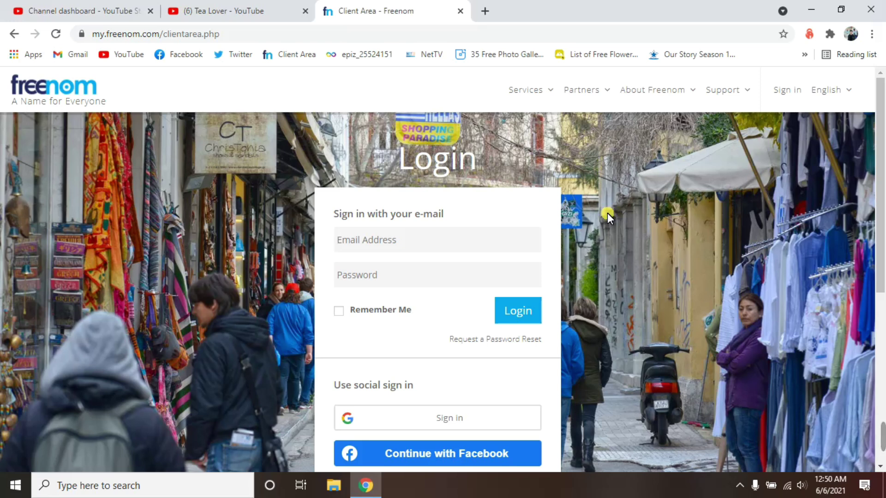
scroll(608, 212, down, 3)
click(411, 226)
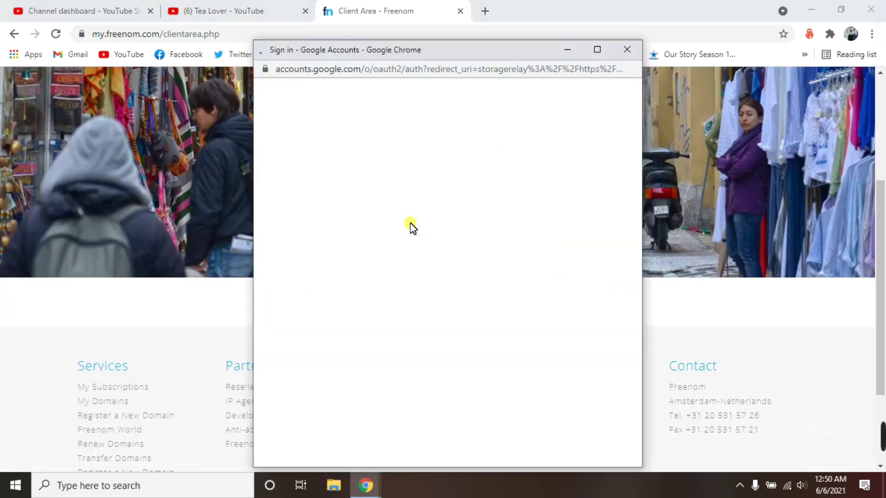
click(424, 230)
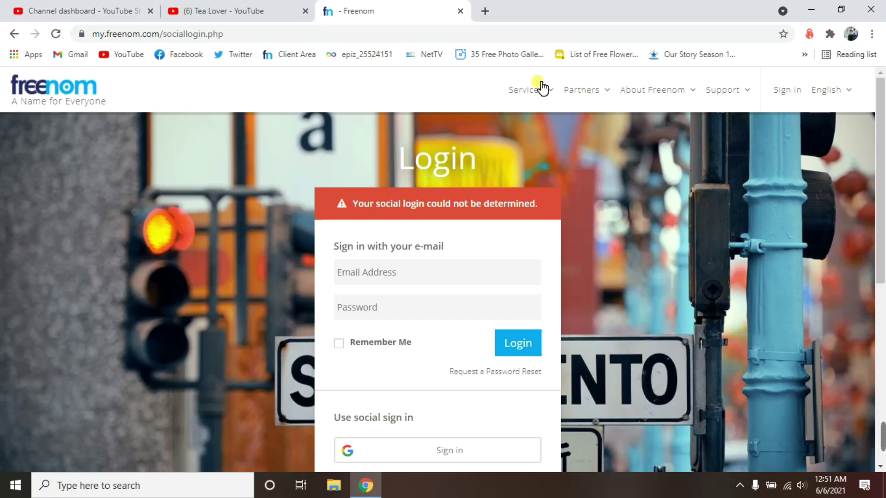
Return to the Freenom home page and check the availability of "tealover" again, looking at the .ml offer
click(96, 88)
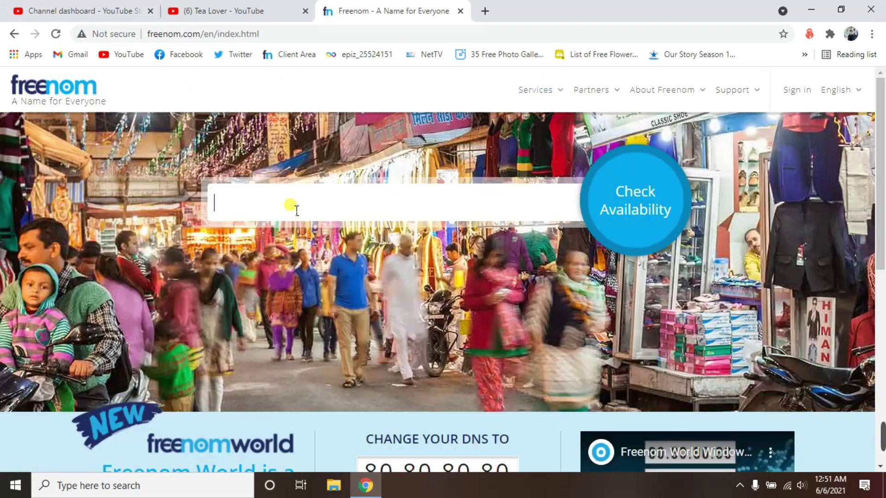
text(tealover)
click(646, 210)
scroll(105, 357, down, 1)
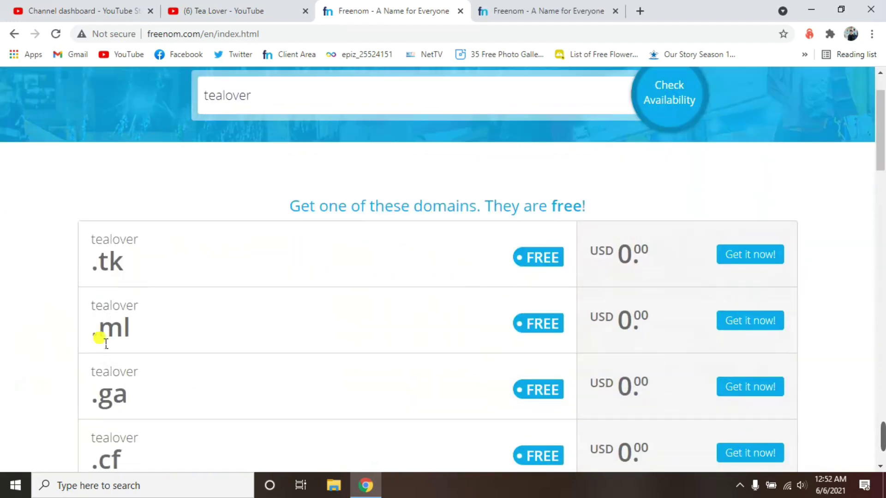
drag(91, 303, 131, 328)
click(134, 330)
scroll(143, 321, up, 1)
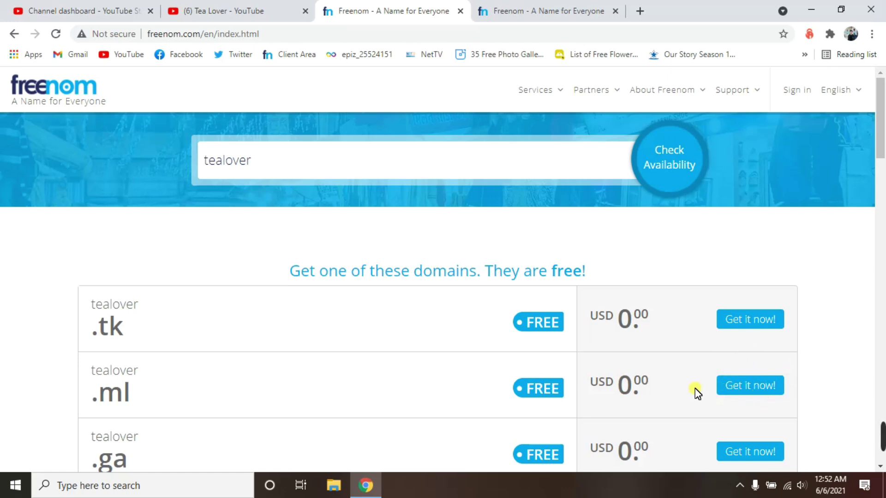
Clear the first tab's domain search, enter tealover.ml in the second Freenom tab, and review the extensions in the first
click(287, 168)
key(ctrl+a)
key(BackSpace)
click(551, 10)
click(346, 200)
key(ctrl+a)
key(BackSpace)
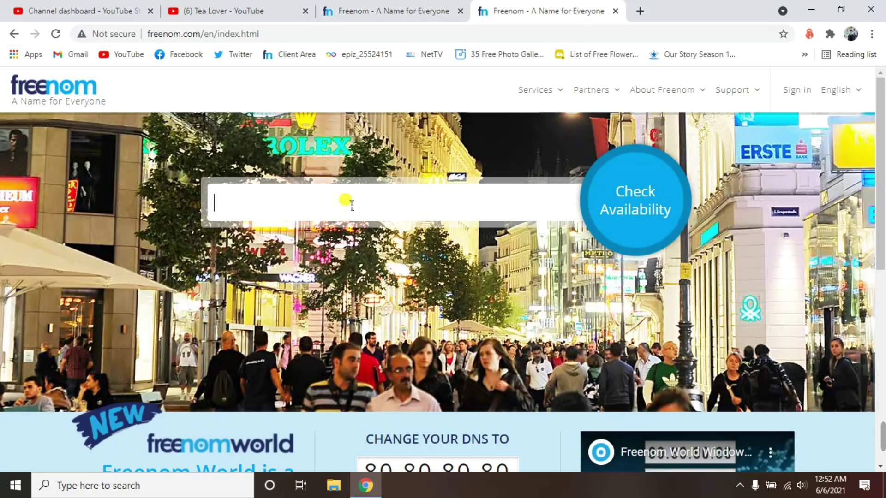
text(tealov)
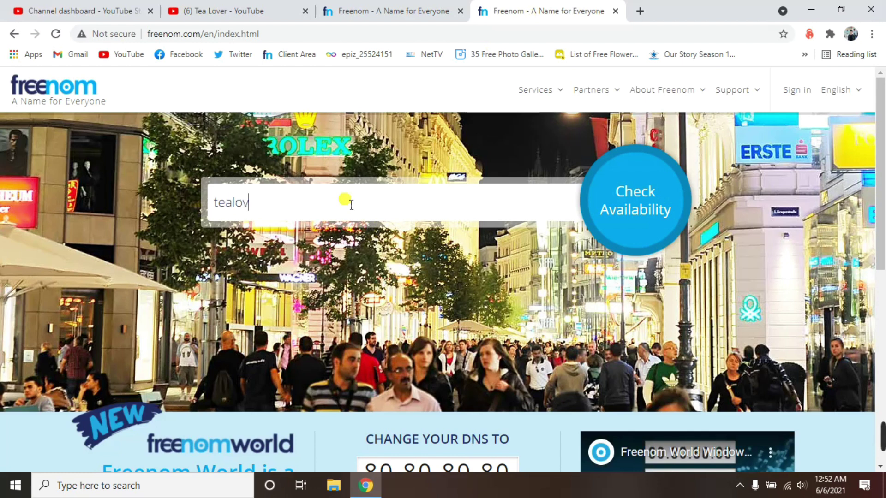
text(er.ml)
click(339, 6)
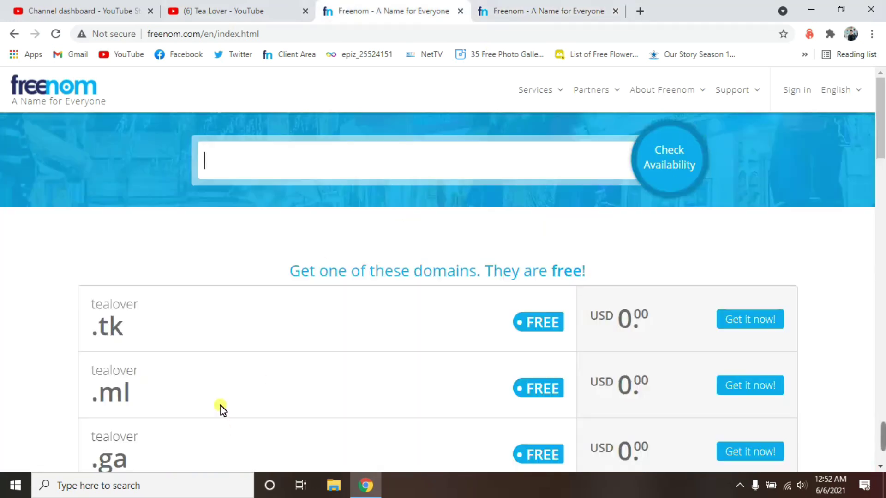
scroll(69, 434, down, 3)
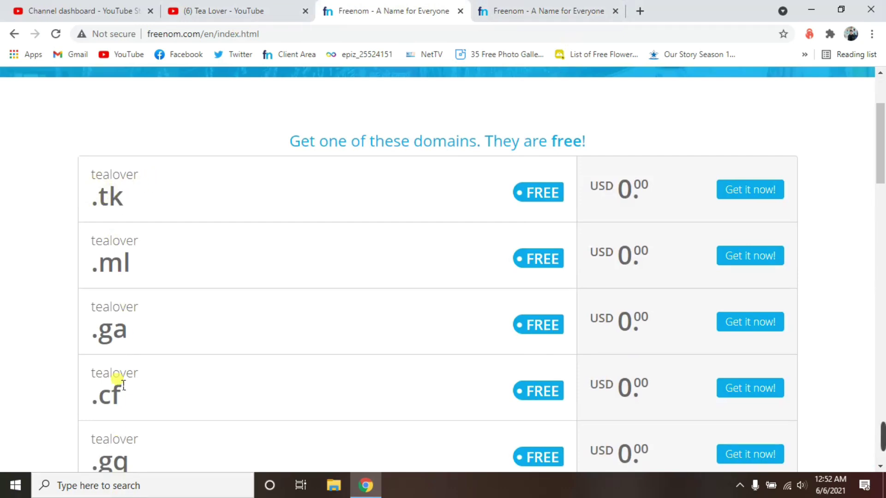
Check the availability of the full name tealover.ml in the second Freenom tab, and remove and reselect the free domain
click(501, 17)
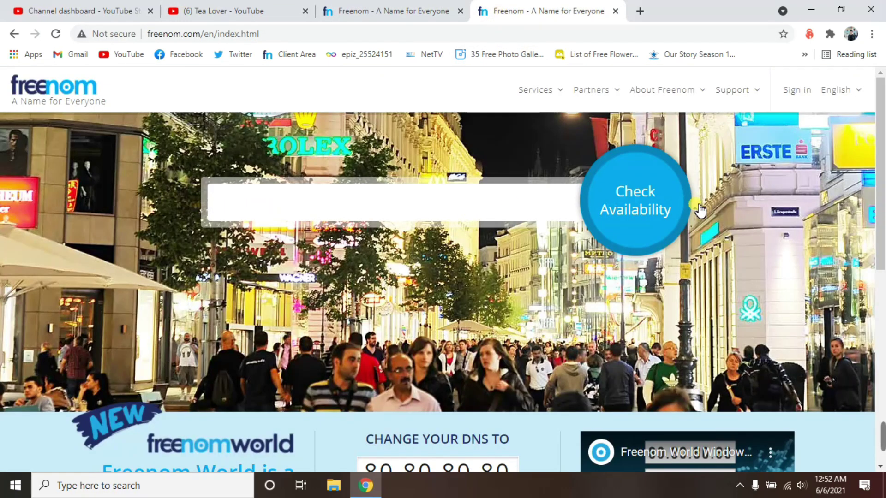
text(tealover.)
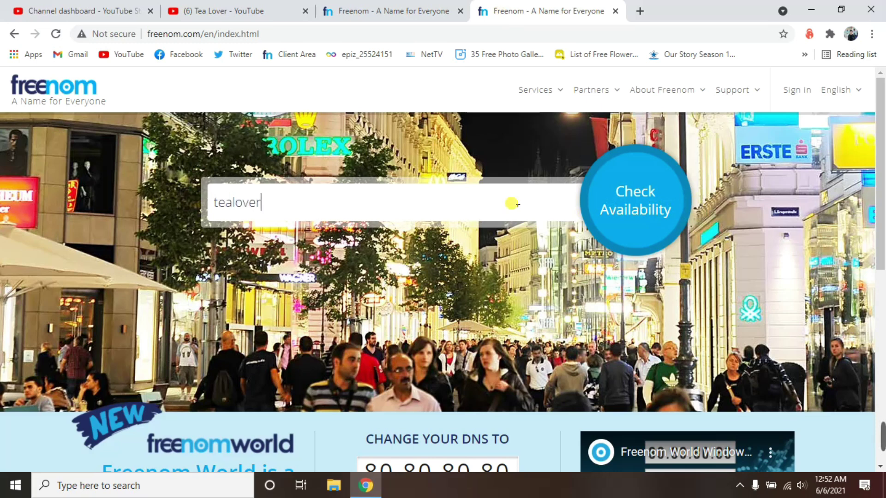
text(l)
click(648, 217)
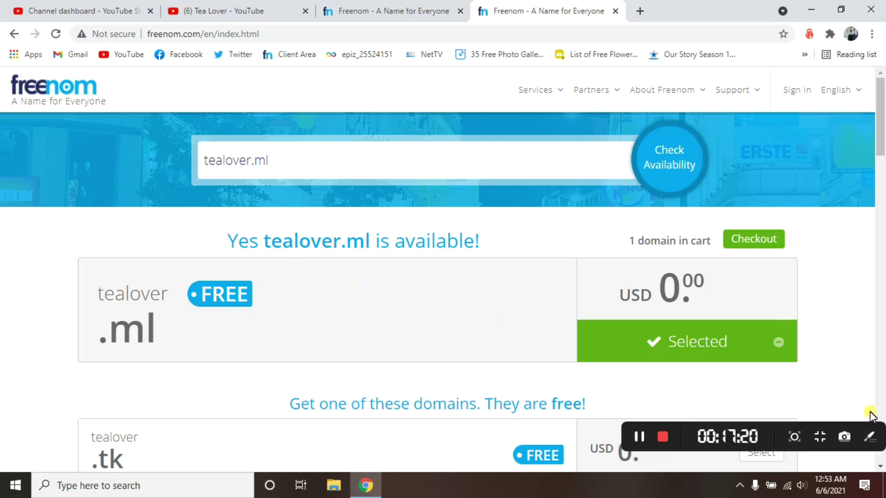
click(783, 345)
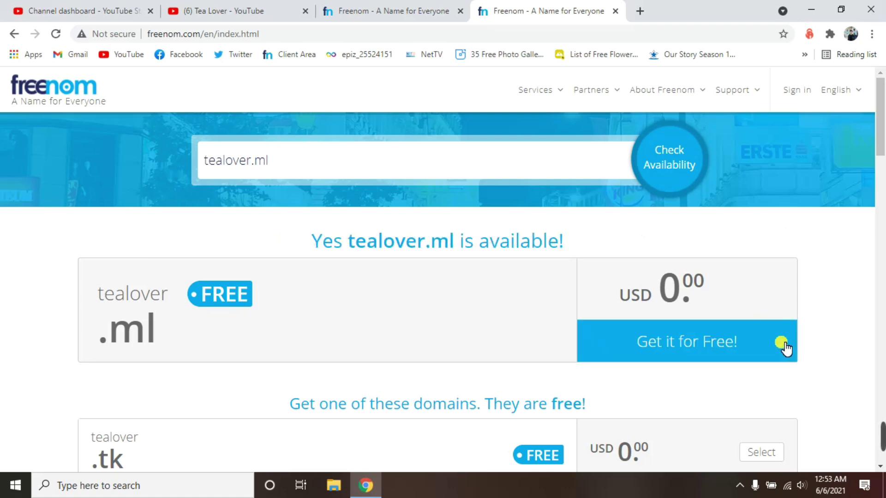
click(735, 352)
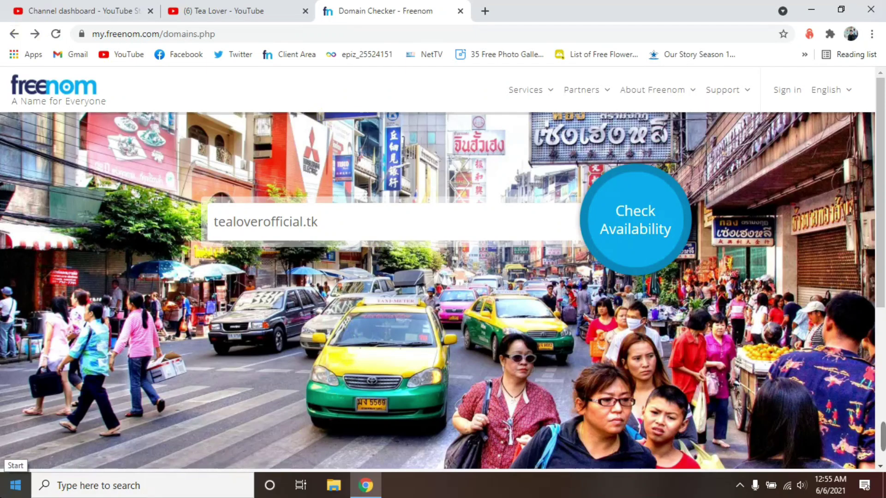
Re-enter the full name tealoverofficial.tk, including its .tk extension, in the domain search and check its availability
key(ctrl+a)
key(ctrl+c)
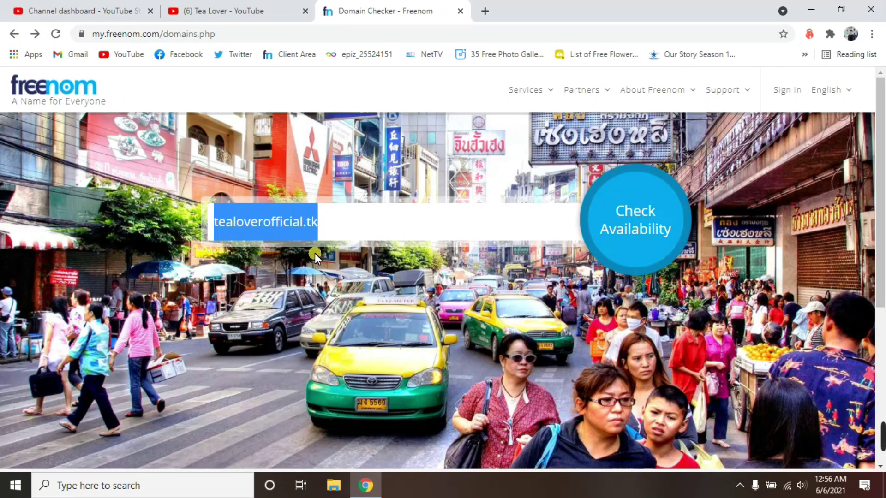
key(BackSpace)
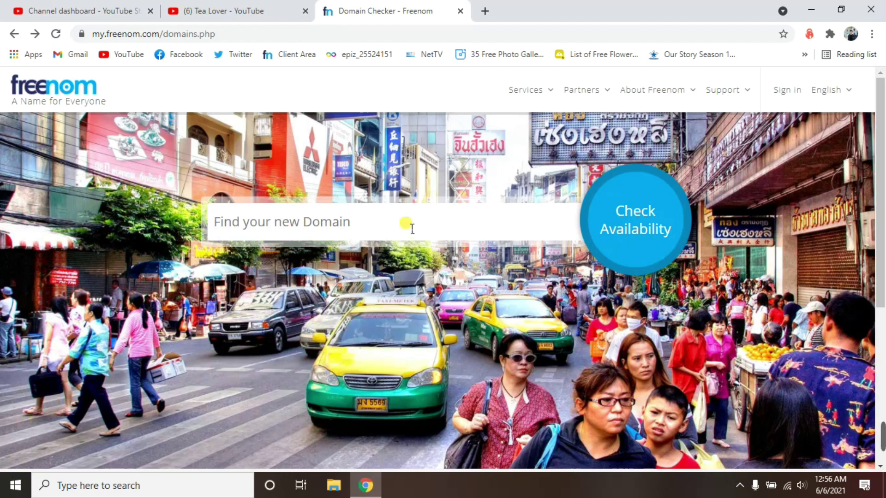
key(ctrl+v)
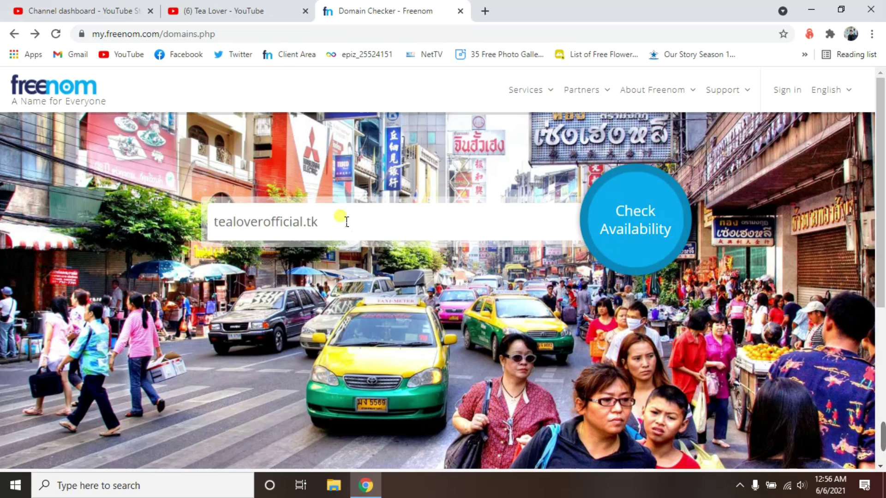
drag(304, 225, 331, 230)
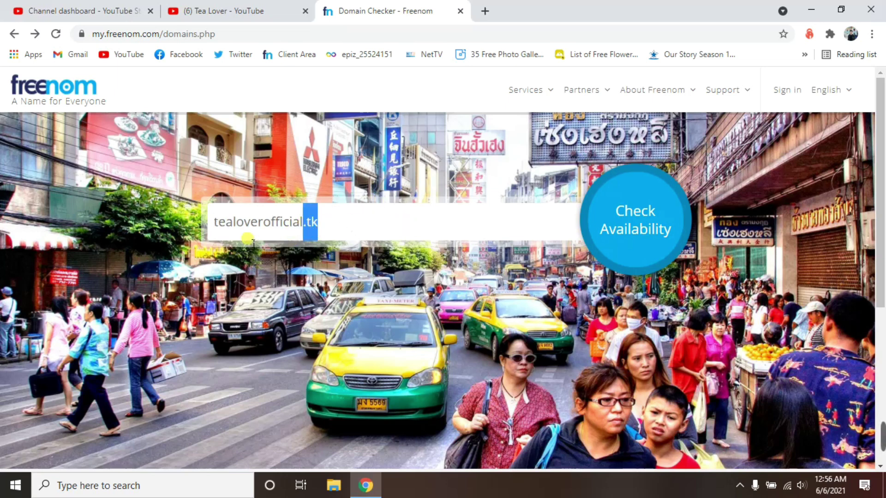
click(310, 226)
drag(304, 224, 333, 230)
click(308, 228)
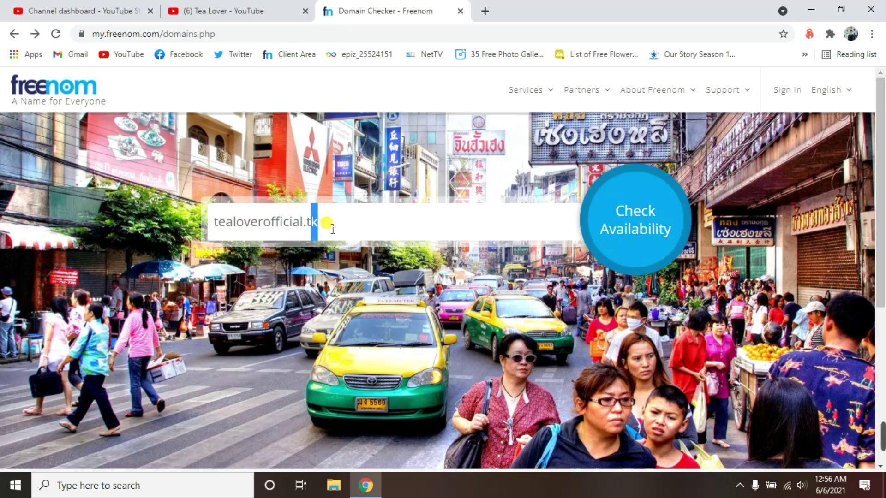
click(367, 231)
drag(650, 264, 657, 223)
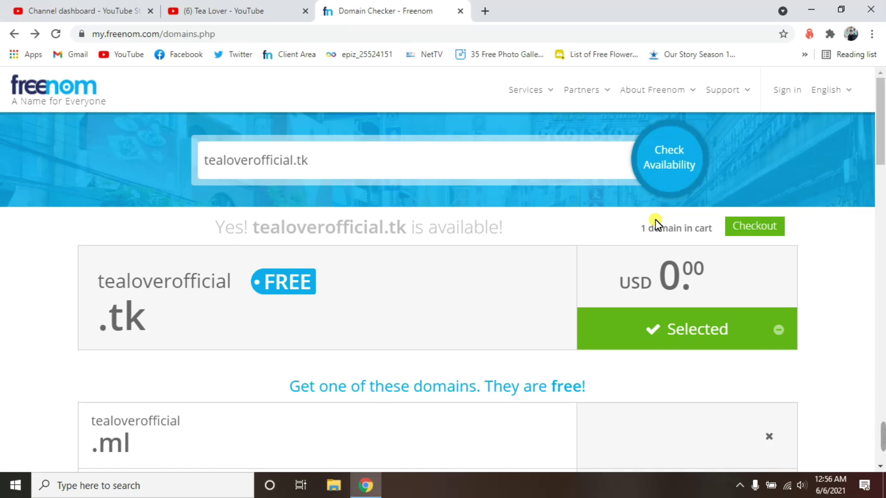
Check out the selected domain with the period 3 Months @ FREE and continue to the order review
click(750, 227)
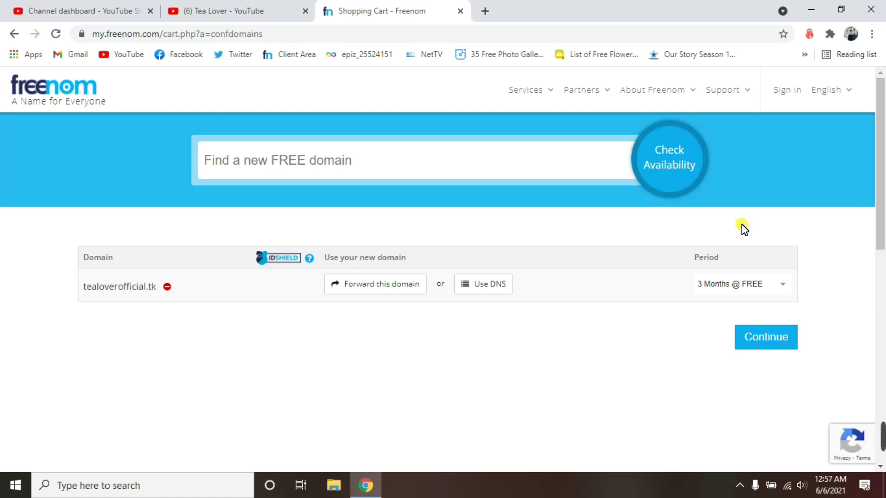
click(754, 287)
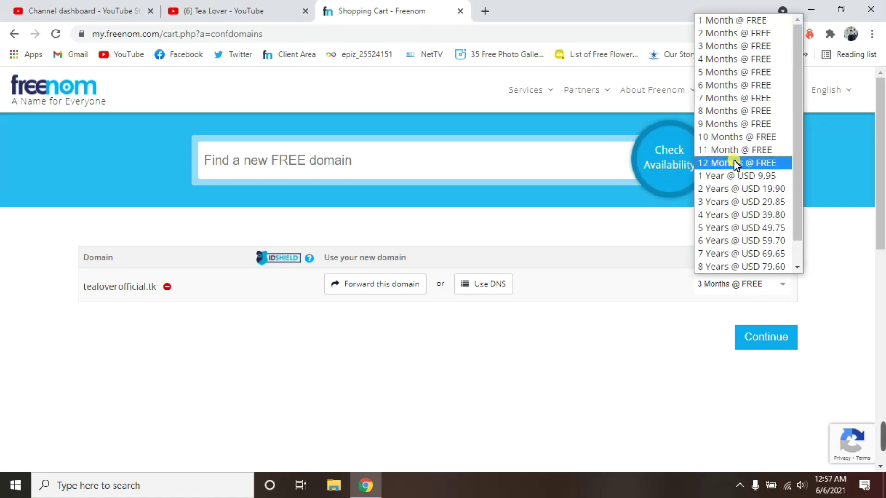
click(724, 46)
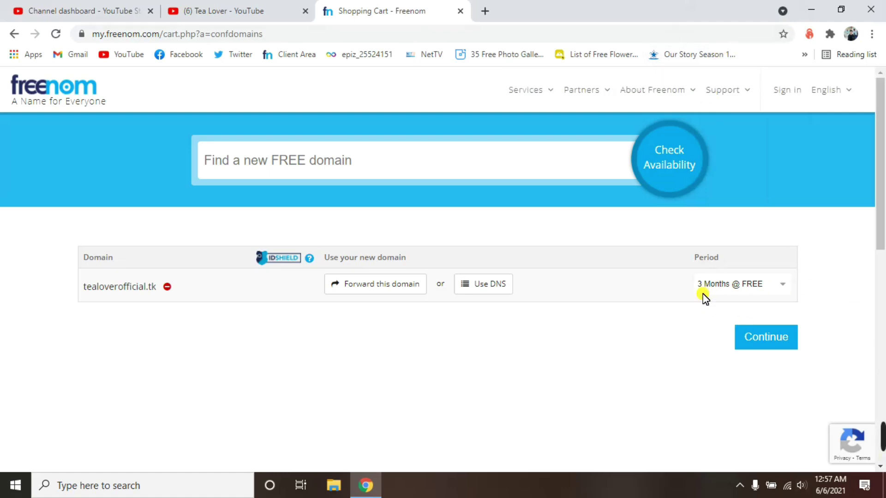
click(749, 341)
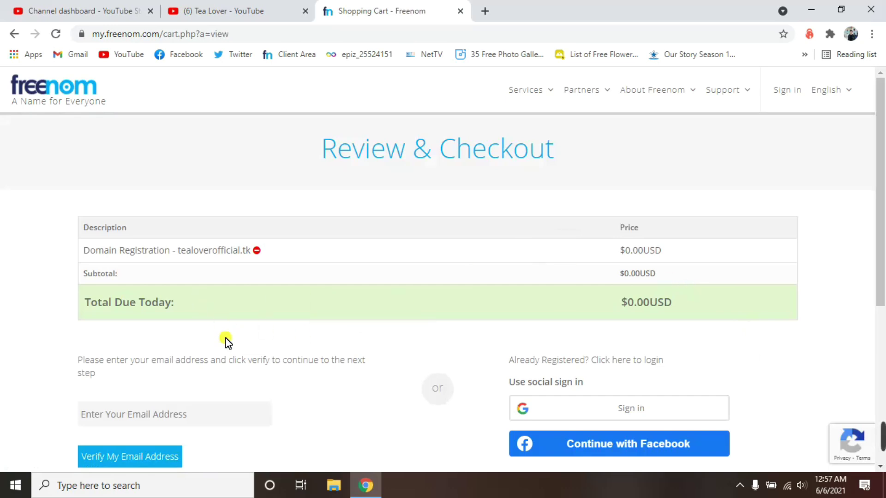
Fill in the account e-mail address on the review page and request its verification
scroll(508, 364, down, 3)
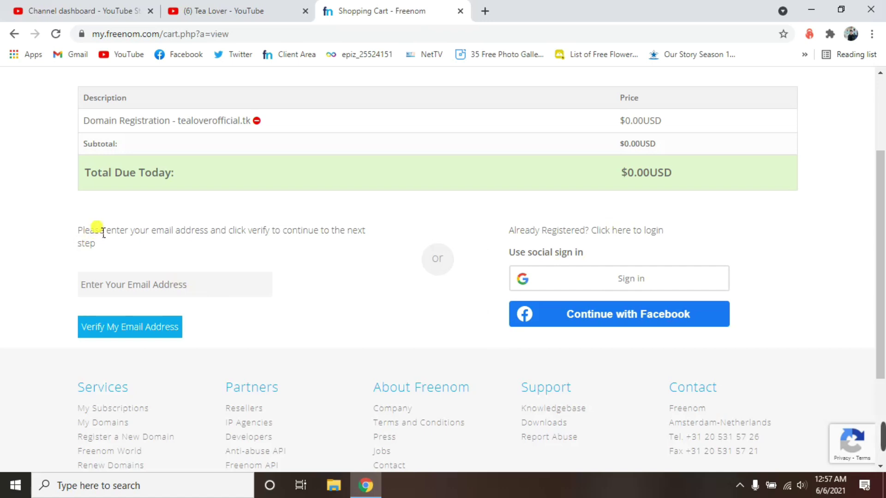
click(118, 286)
click(138, 313)
scroll(139, 353, up, 3)
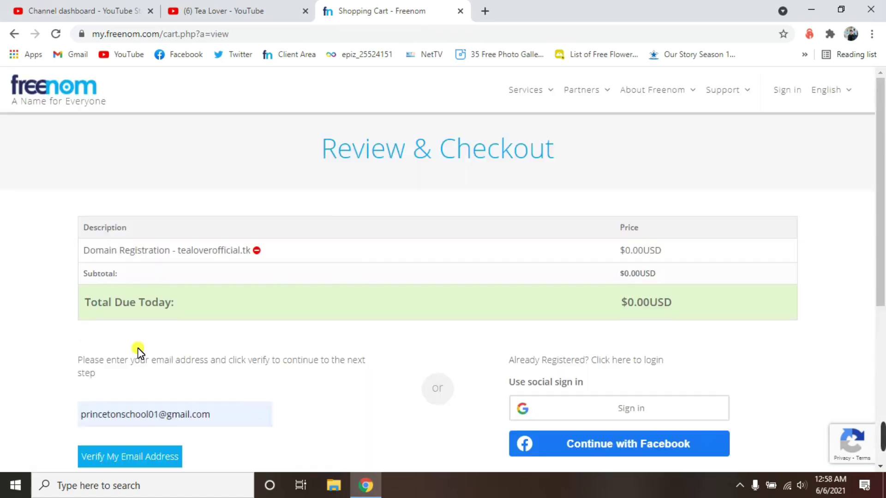
click(165, 462)
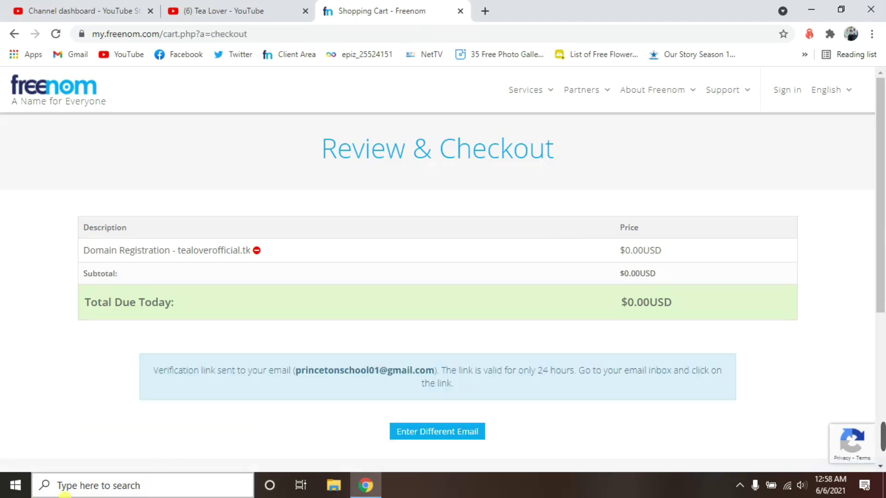
Read the notice about the verification link and open the Gmail inbox in a new browser tab
scroll(79, 322, down, 4)
drag(111, 184, 530, 190)
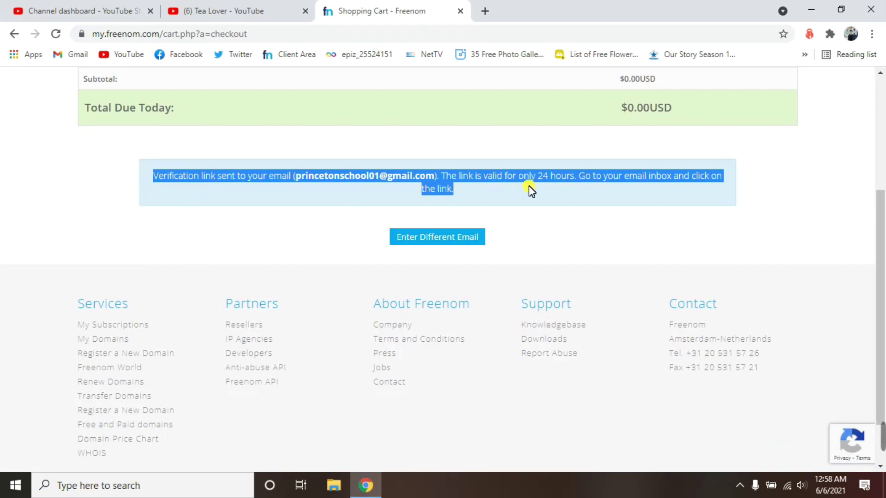
click(561, 237)
click(484, 10)
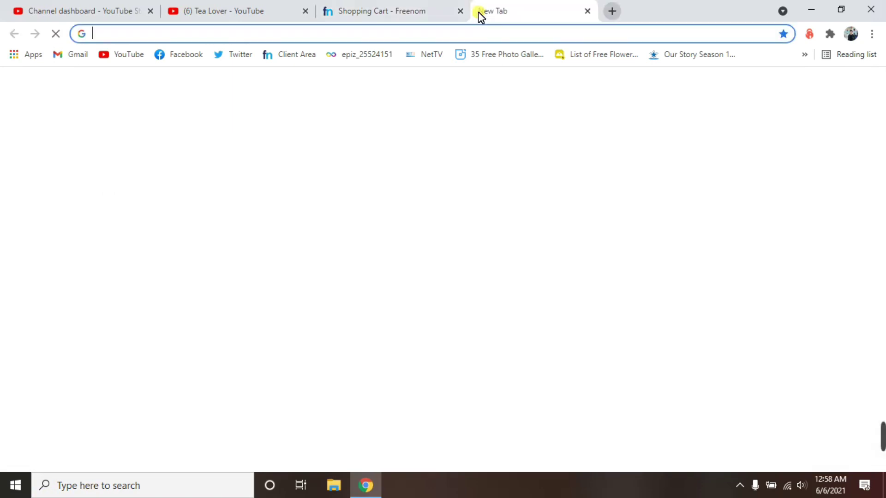
click(71, 55)
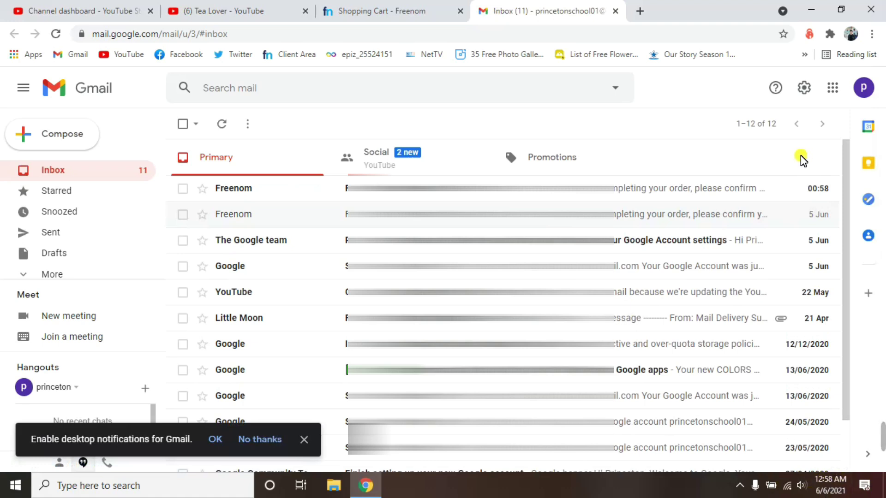
Open the newest Freenom e-mail and follow its verification link back to the checkout
click(683, 190)
scroll(342, 281, down, 1)
drag(340, 290, 683, 291)
click(684, 291)
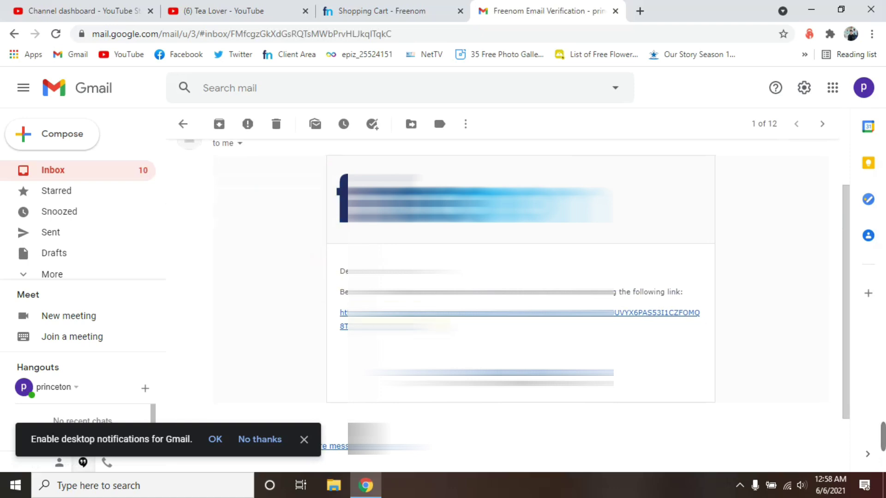
click(657, 313)
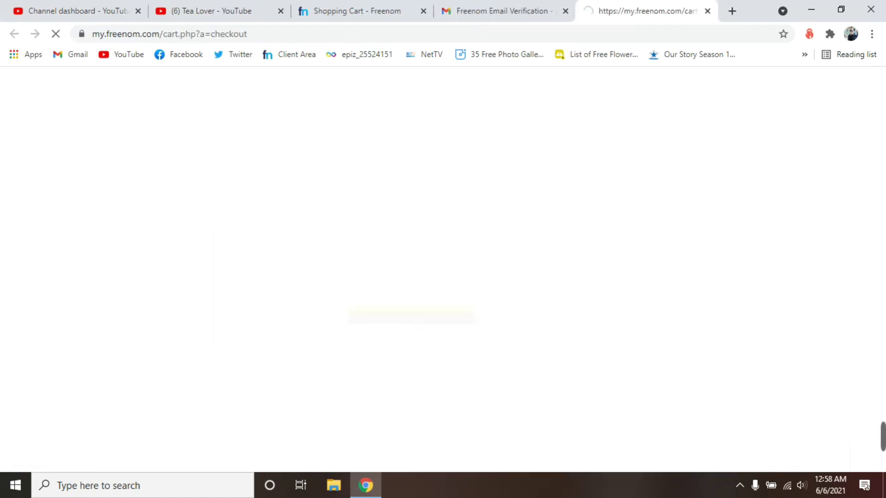
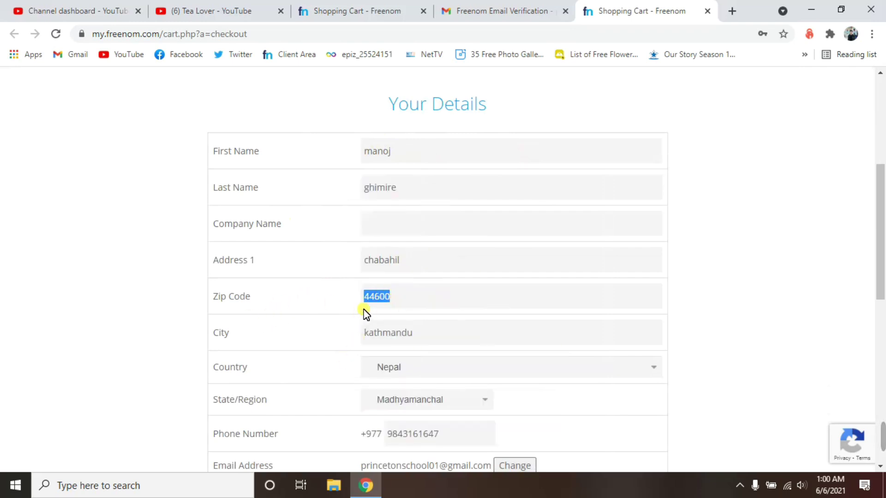
Copy the city from the details form and search Google for its zip code in a new tab
double_click(396, 332)
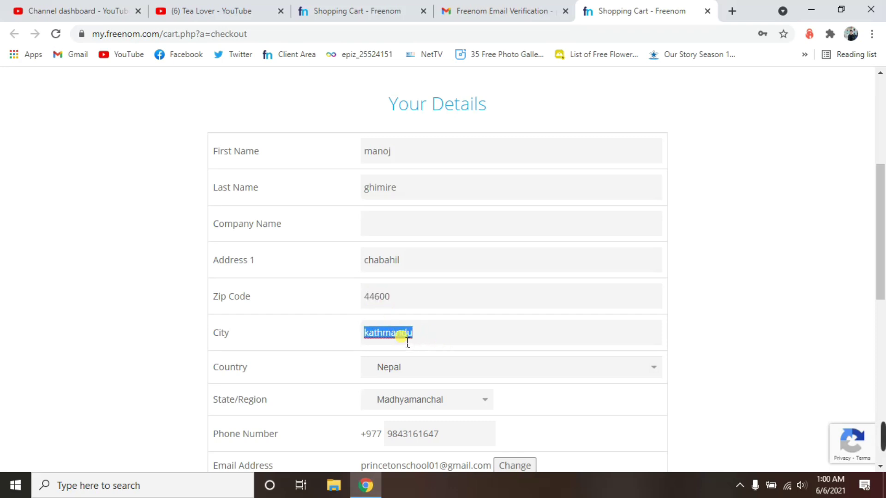
right_click(409, 340)
click(441, 267)
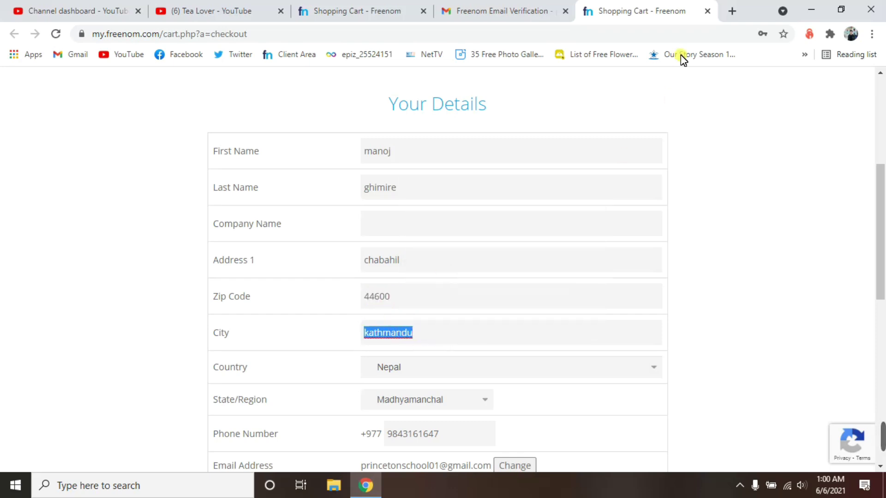
click(734, 11)
key(ctrl+v)
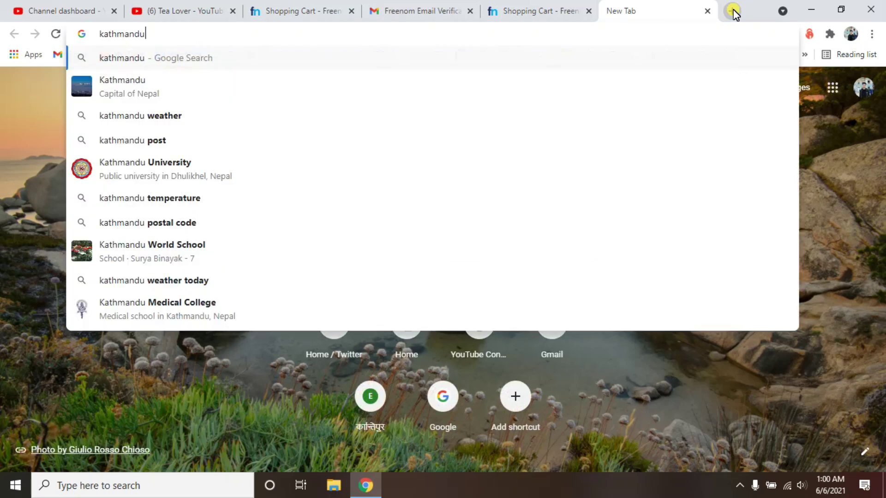
text(zip c)
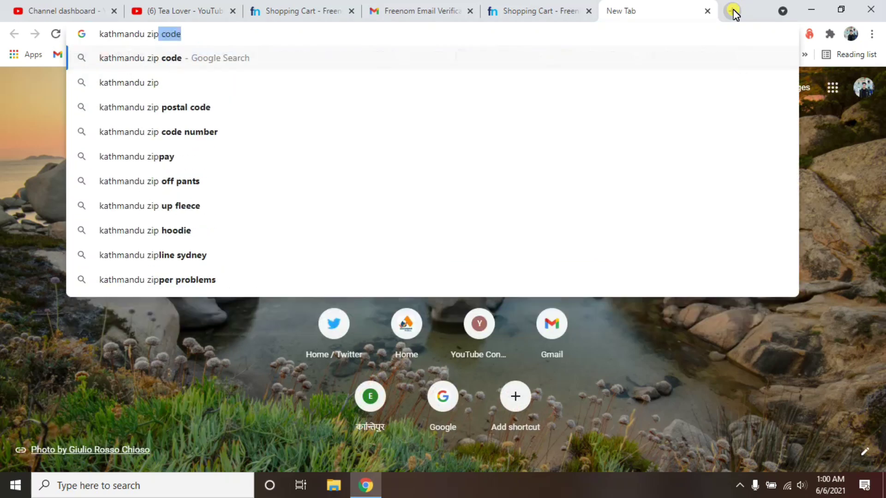
text(ode)
key(Return)
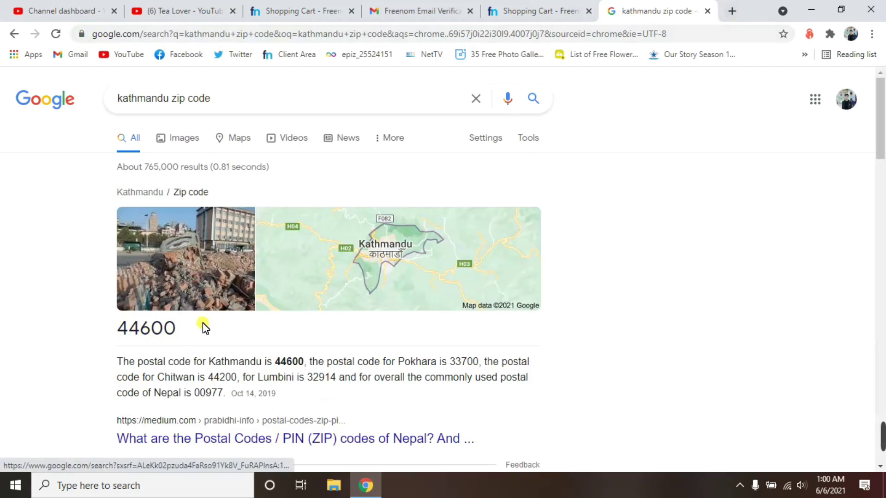
drag(203, 328, 91, 322)
click(78, 307)
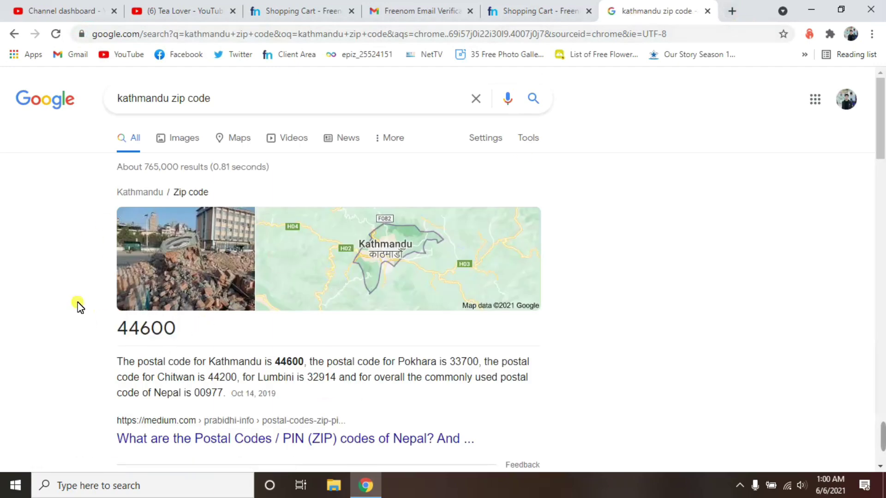
Return to the Freenom checkout, accept the Terms & Conditions and complete the order, saving the login in the browser
click(502, 10)
click(850, 273)
scroll(480, 251, down, 7)
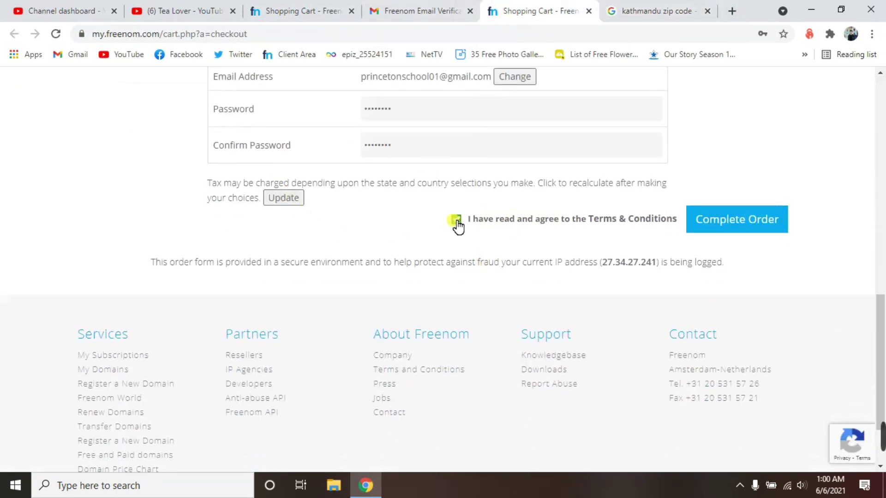
click(744, 220)
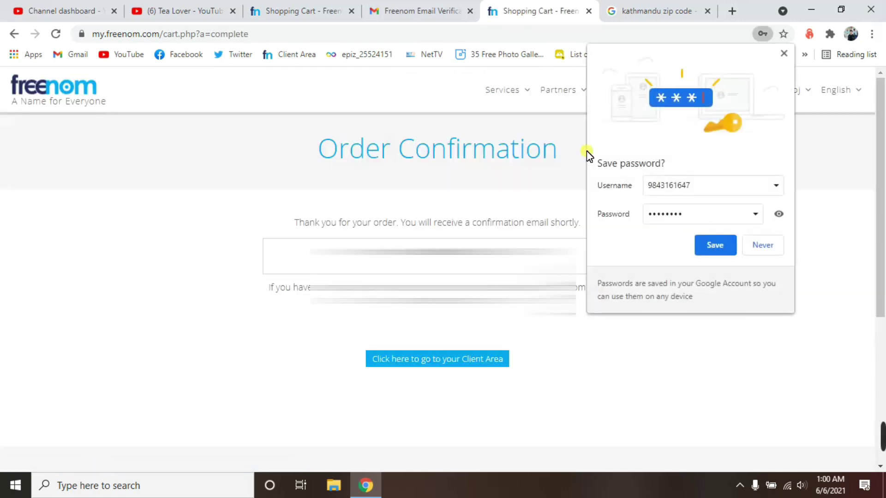
click(716, 246)
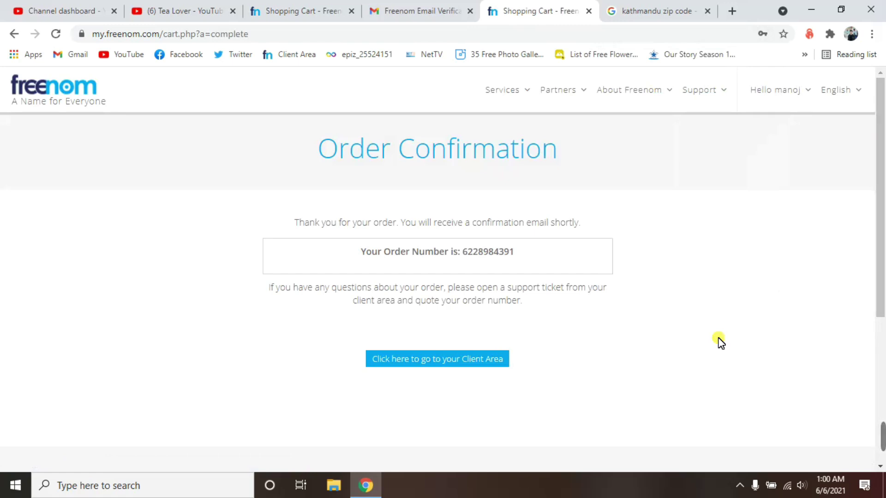
Review the order number and thank-you message on the confirmation page, and try to open the client area
drag(352, 254, 547, 268)
click(547, 268)
drag(595, 223, 243, 208)
click(253, 209)
click(410, 364)
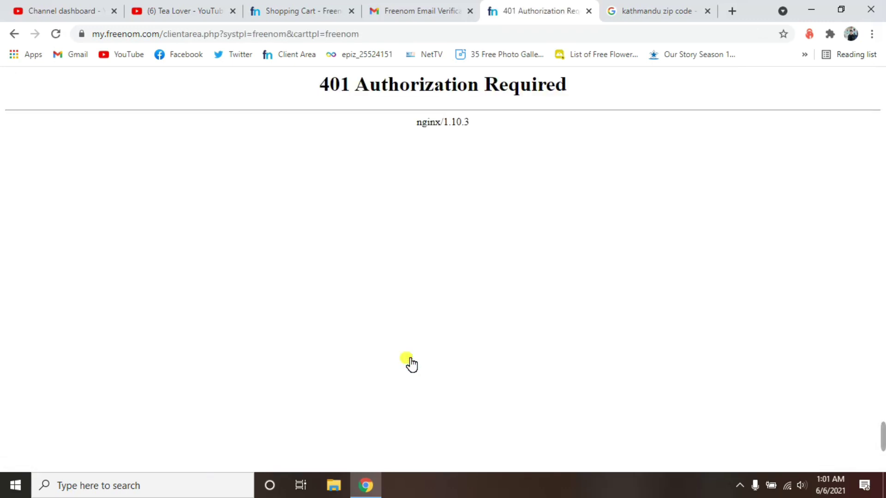
drag(298, 87, 690, 111)
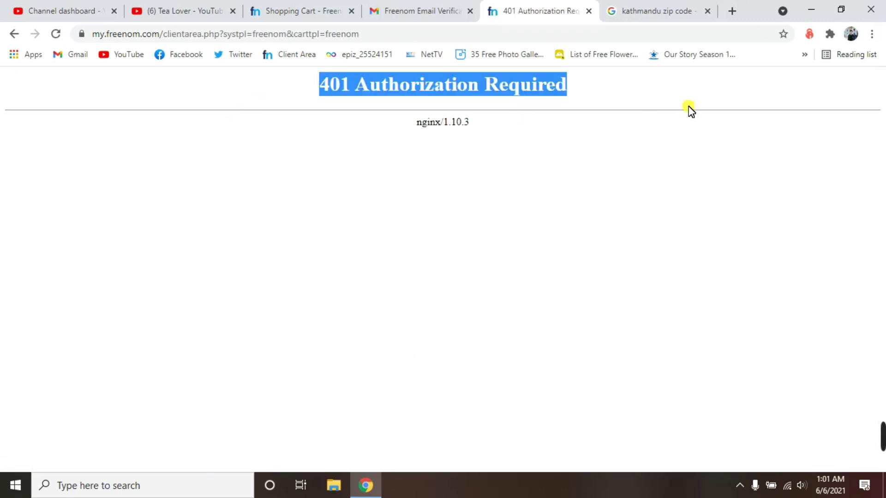
Go back to Freenom from the earlier cart tab and sign in with the account e-mail and password
click(287, 10)
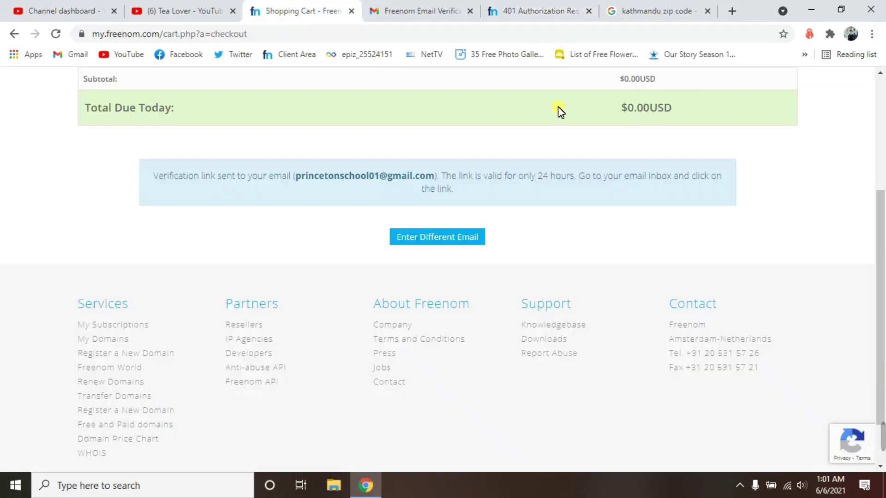
scroll(330, 87, up, 5)
click(64, 85)
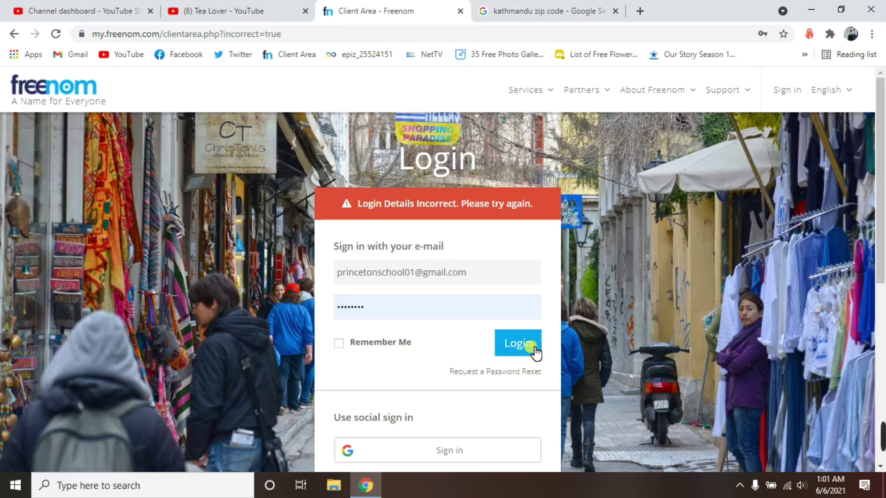
click(534, 351)
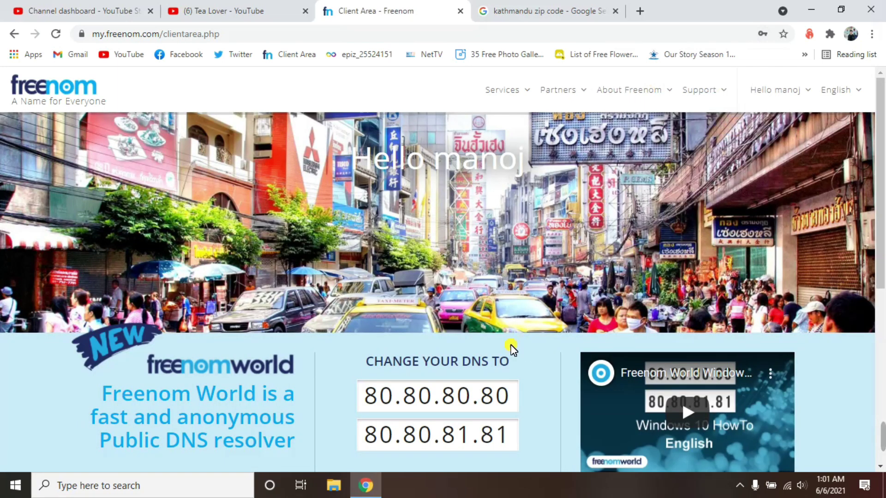
Open the list of registered domains and load tealoverofficial.tk in a new browser tab
mouse_move(494, 89)
click(522, 159)
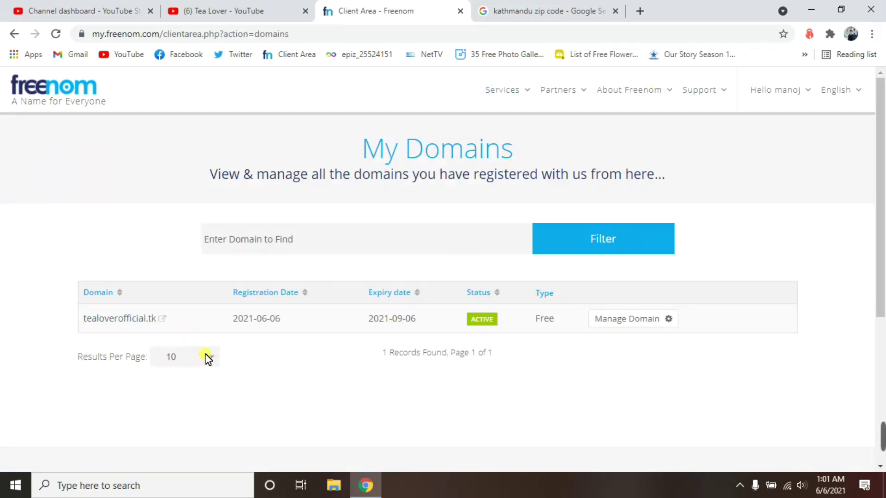
right_click(128, 320)
key(Escape)
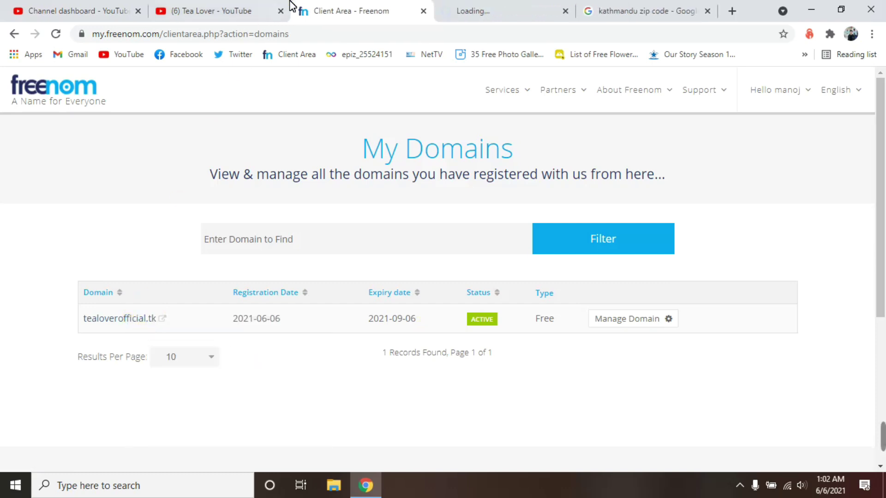
Go to the InfinityFree website, open its client area past the ad, and sign in with the prefilled account e-mail and password
click(485, 7)
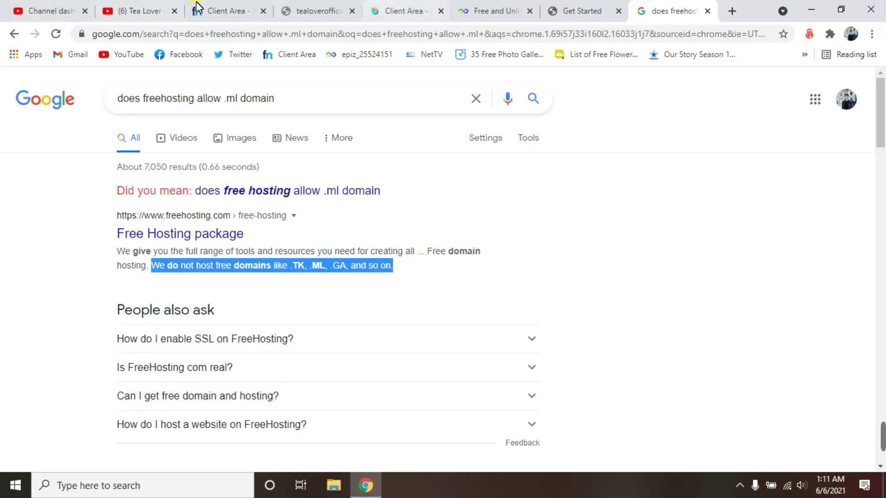
click(286, 286)
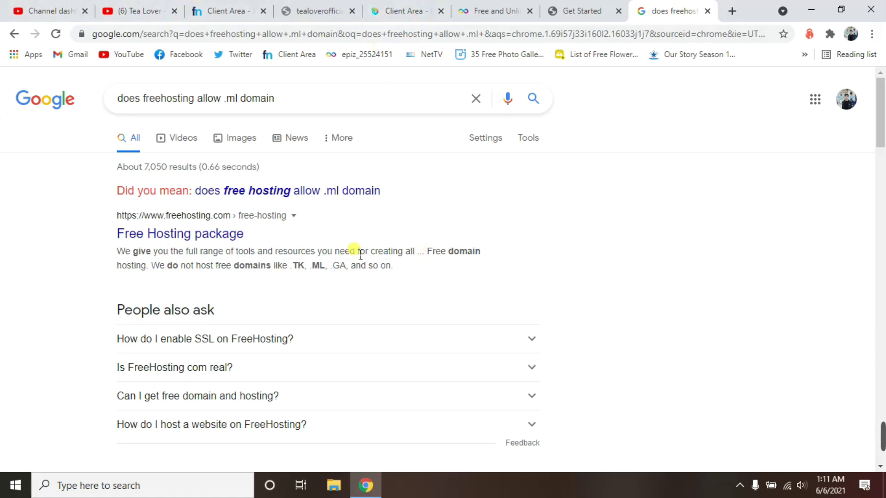
click(463, 18)
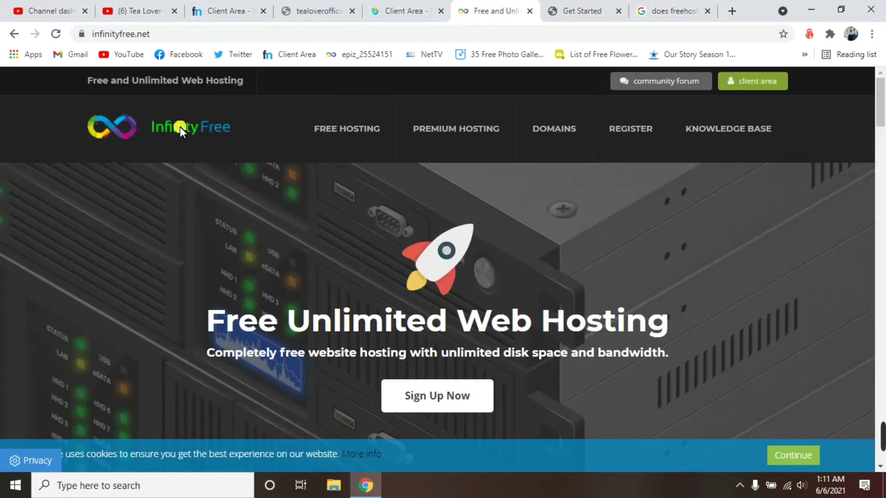
click(760, 87)
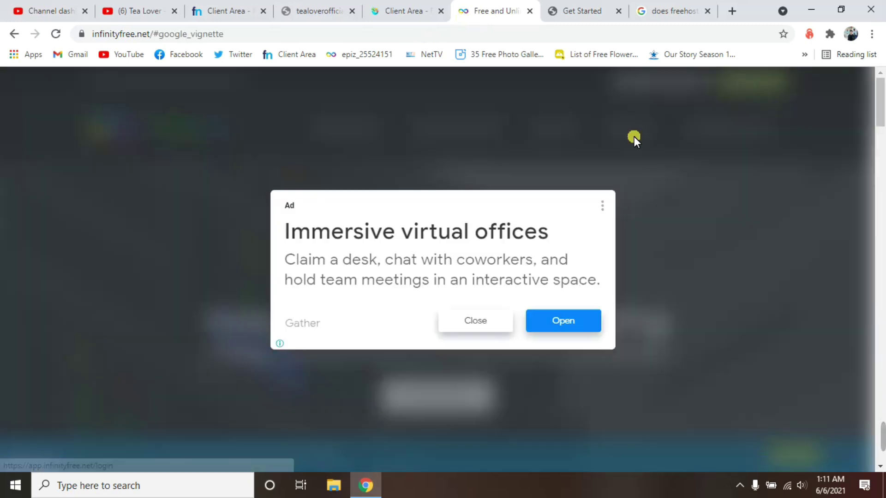
click(475, 321)
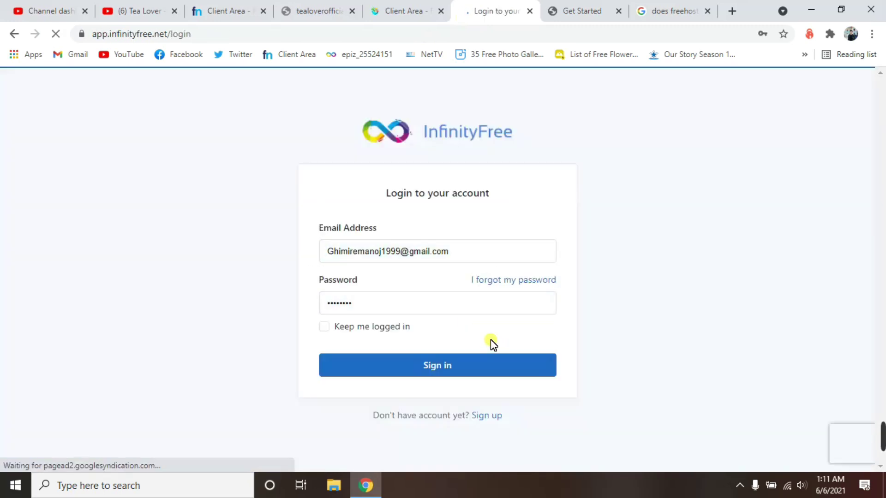
click(490, 363)
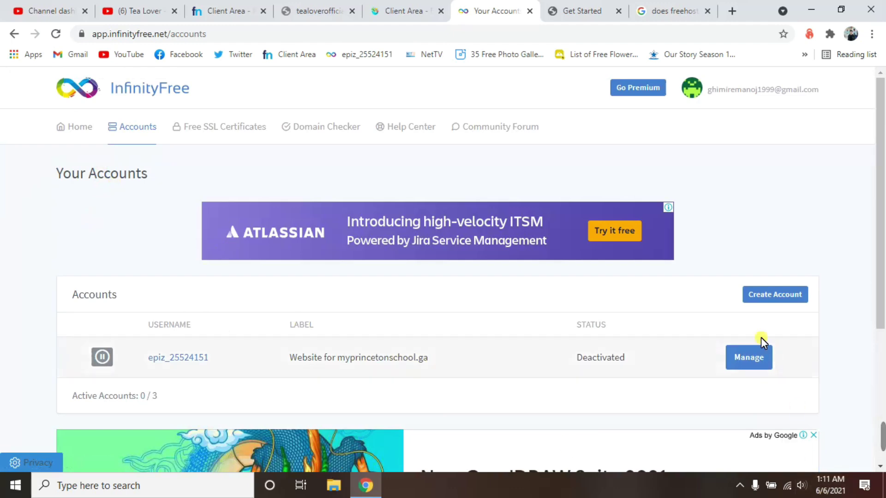
Start creating a new hosting account and choose Custom Domain as the domain type
click(777, 295)
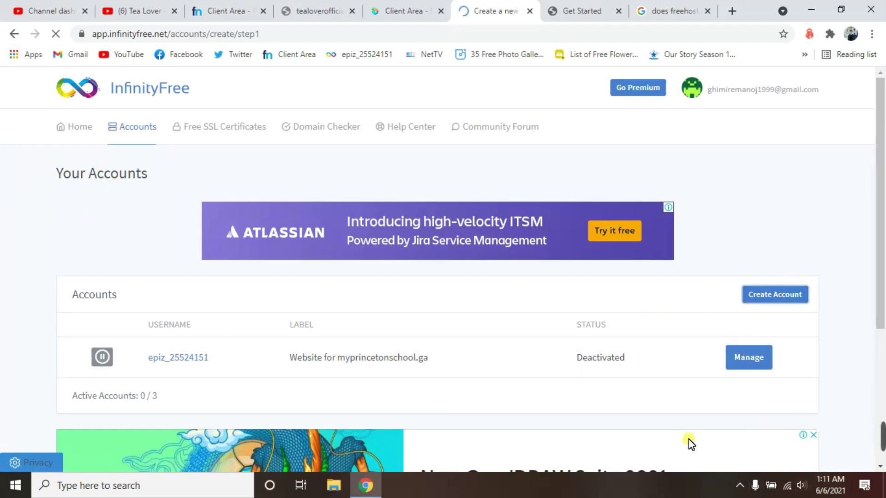
scroll(263, 312, down, 2)
click(183, 331)
scroll(194, 406, down, 1)
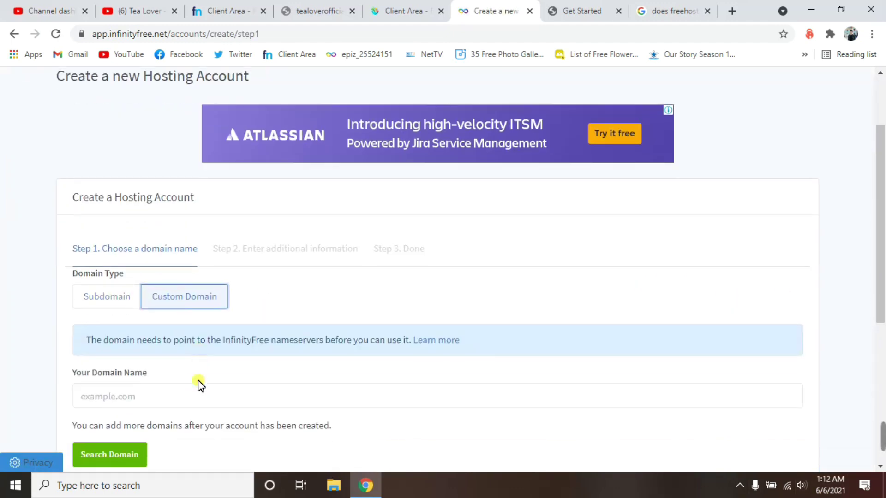
Copy the tealoverofficial.tk address from its browser tab and return to the InfinityFree hosting account form
click(306, 10)
click(99, 35)
key(ctrl+c)
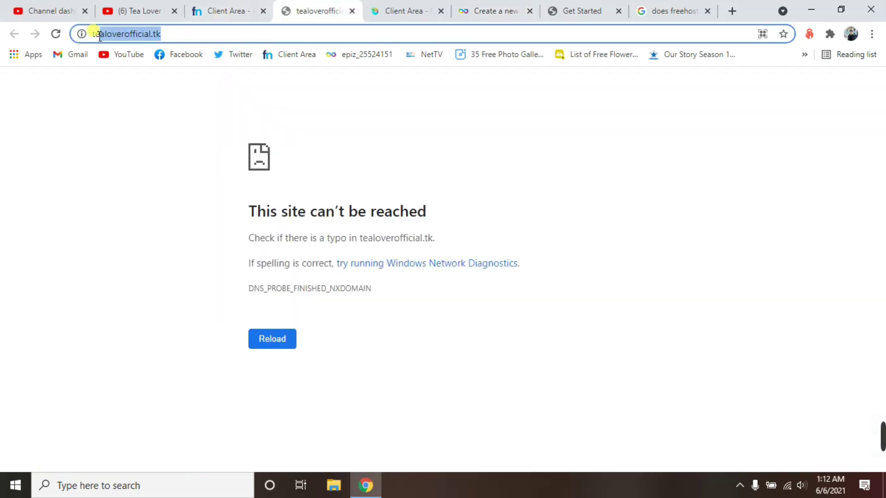
right_click(110, 34)
click(156, 103)
click(645, 7)
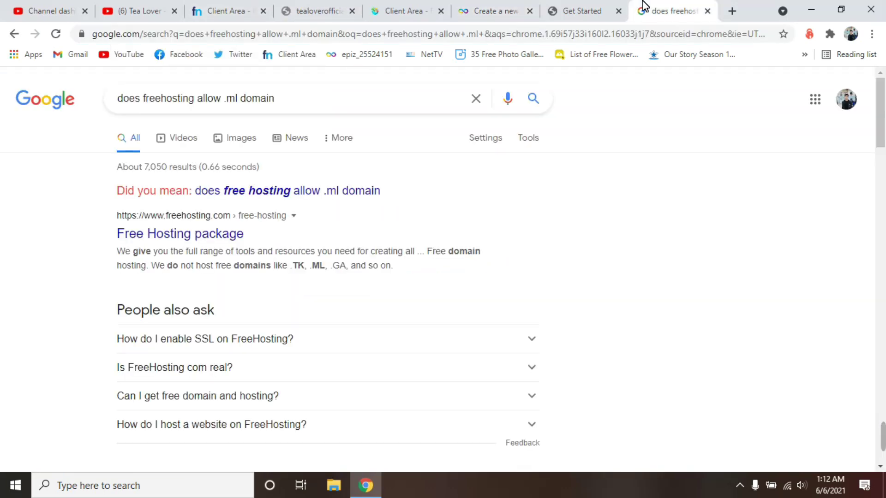
click(544, 12)
click(476, 10)
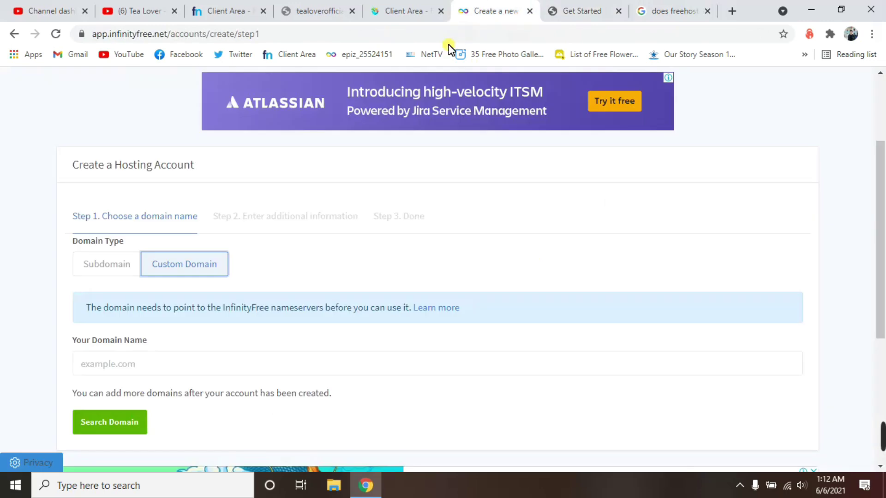
click(198, 359)
right_click(198, 359)
click(230, 239)
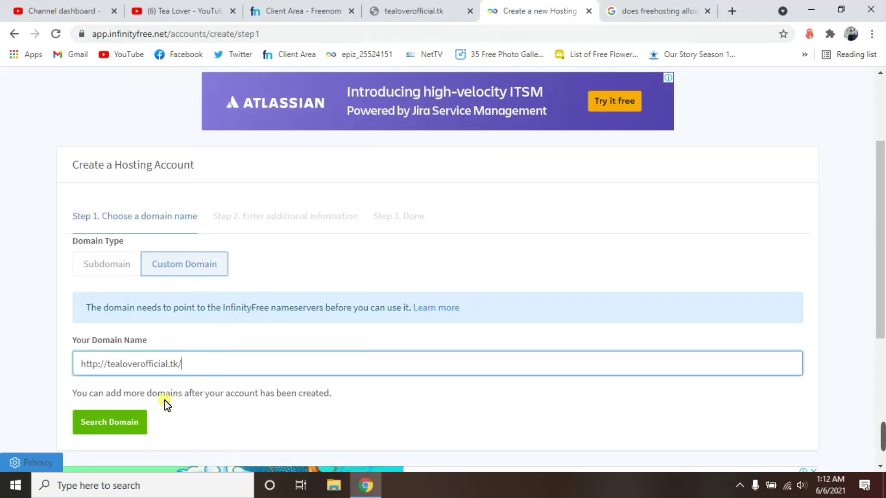
click(127, 423)
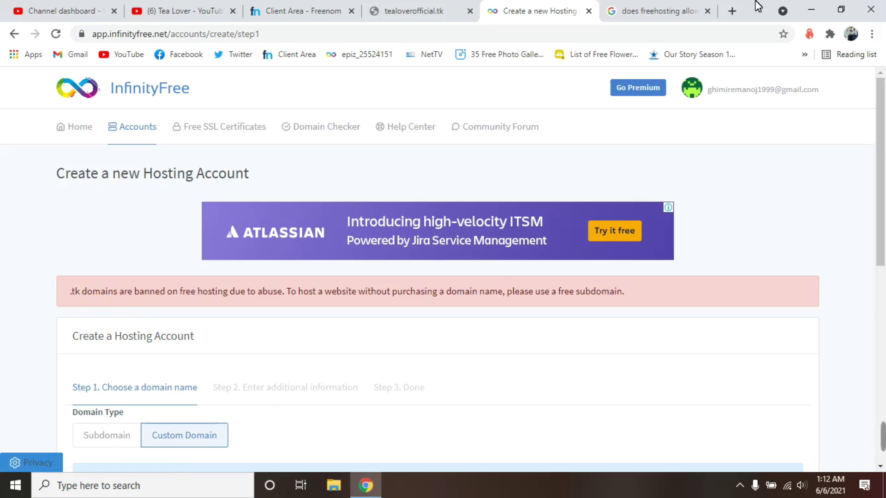
Sign out of InfinityFree and sign in with the other account's saved credentials
click(757, 94)
click(751, 160)
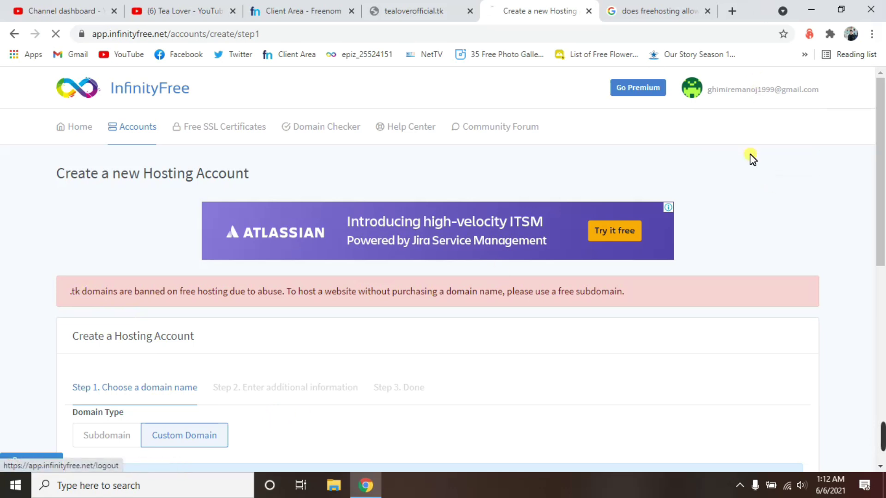
click(437, 336)
click(437, 364)
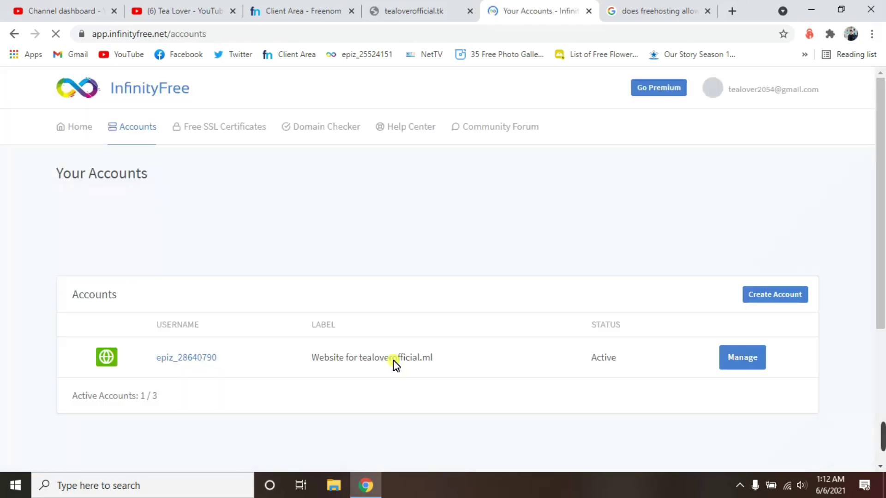
Copy the domain name tealoverofficial.ml from the label of the existing hosting account
drag(435, 357, 372, 368)
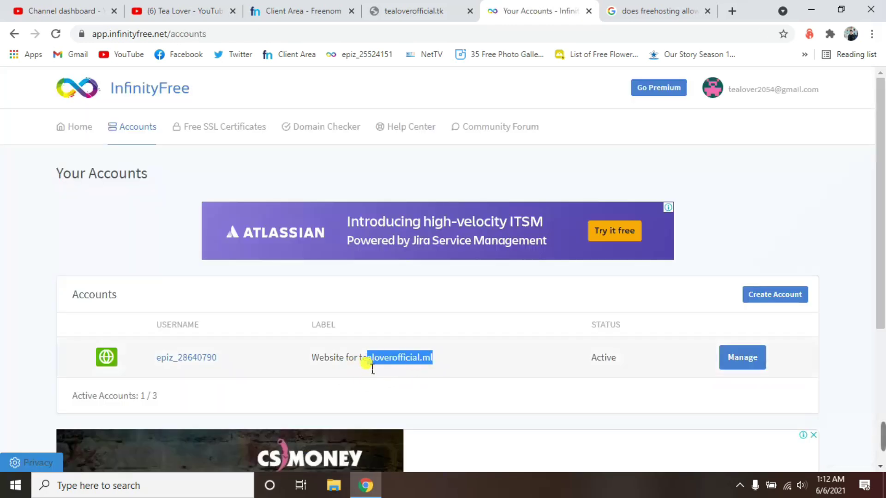
right_click(365, 364)
click(383, 368)
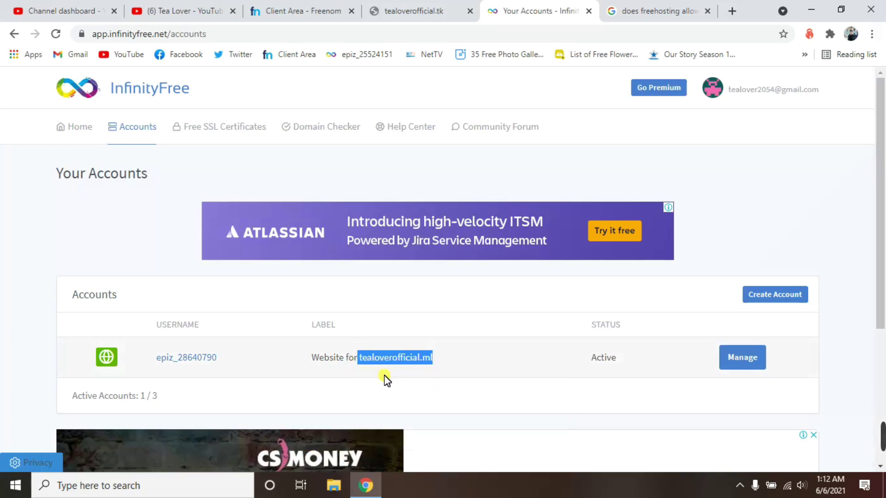
click(391, 393)
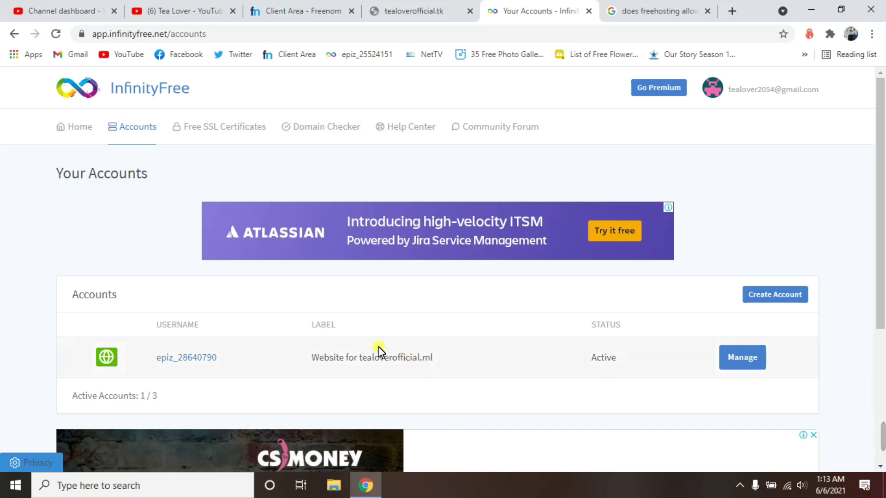
Try to create another hosting account with the custom domain tealoverofficial.ml and search for that domain
click(775, 295)
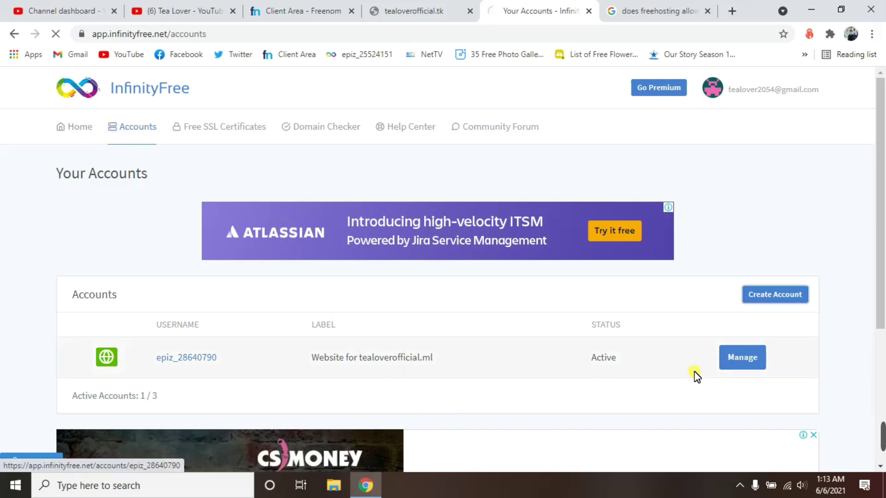
click(184, 328)
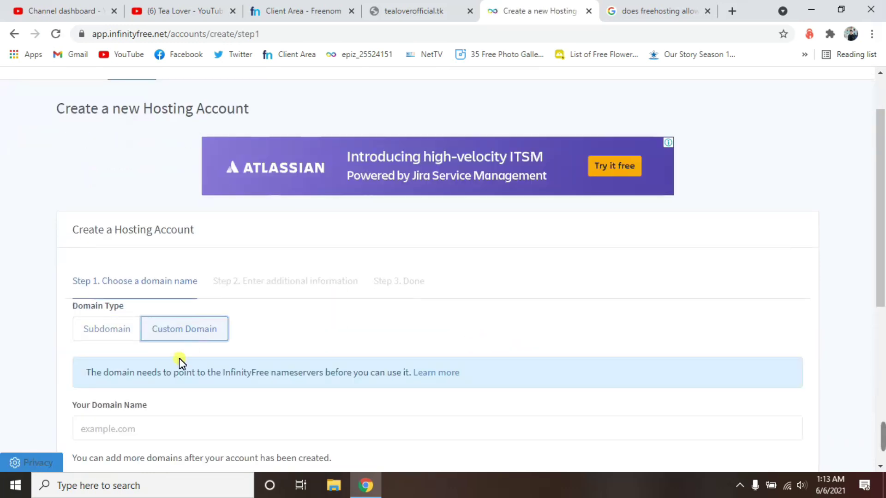
click(138, 421)
right_click(138, 421)
click(175, 303)
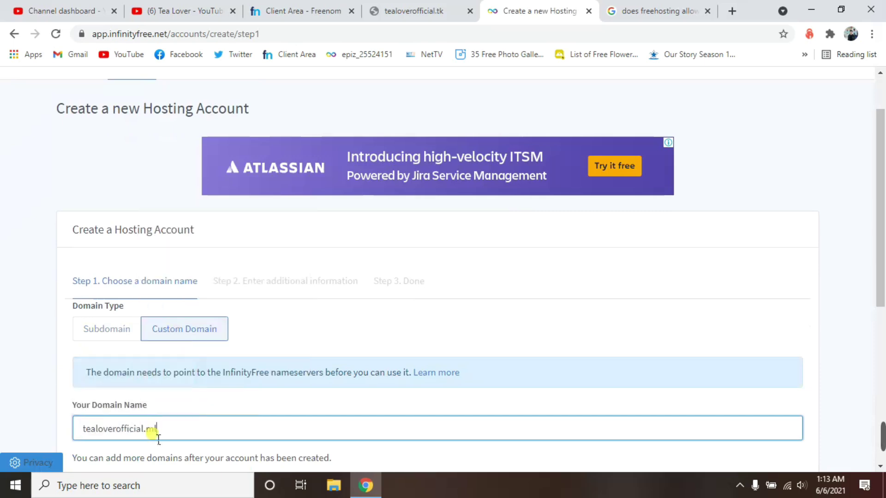
scroll(326, 446, down, 3)
click(122, 357)
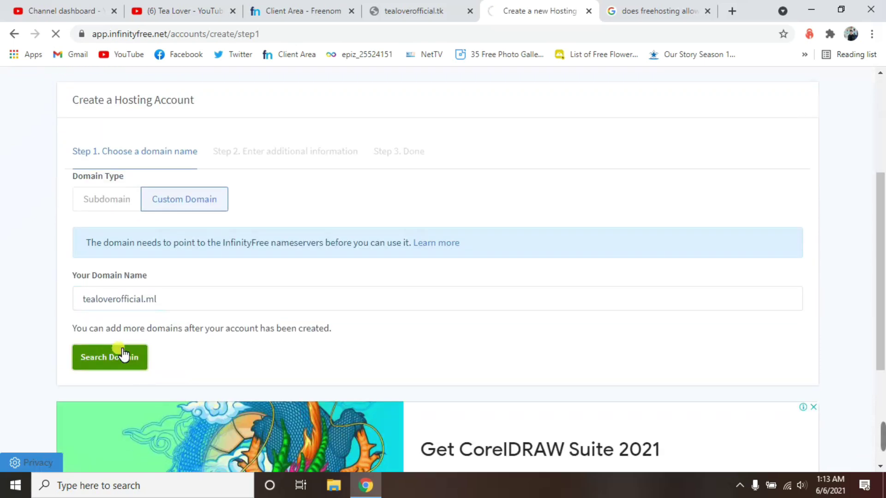
drag(144, 293, 353, 300)
click(377, 334)
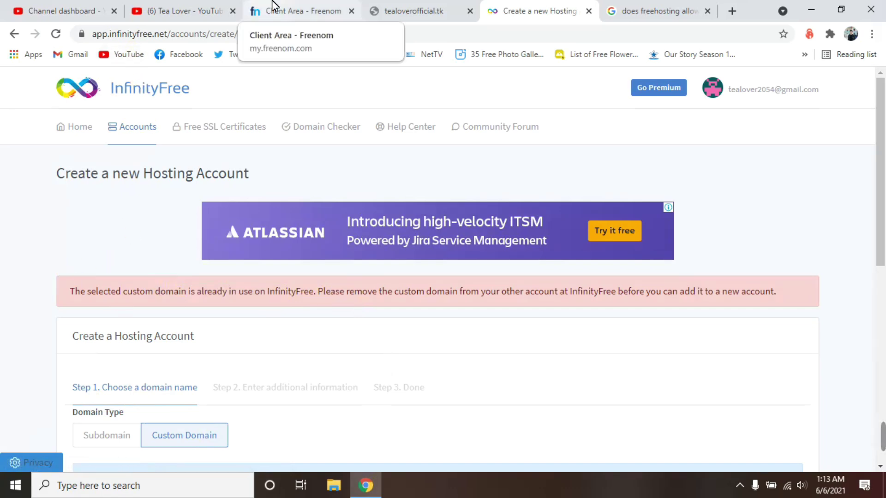
Search Google for infinityfree nameservers and copy the nameserver ns1.epizy.com from the results
click(650, 11)
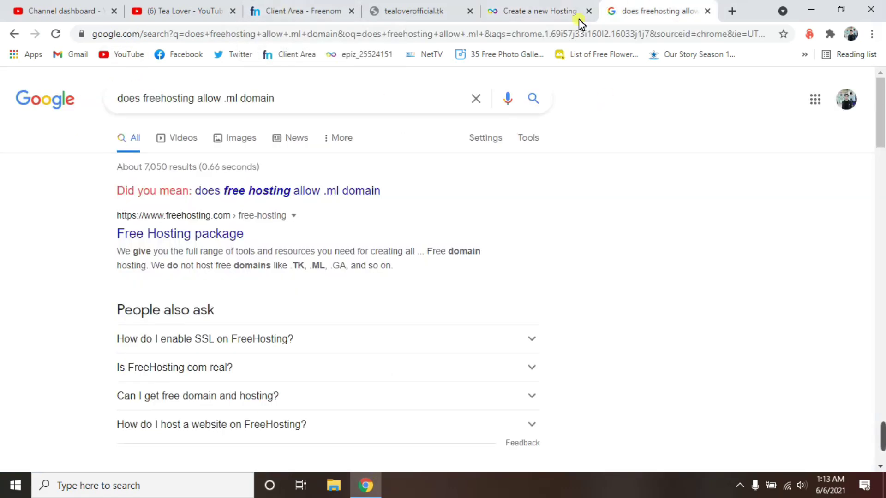
click(437, 45)
text(infinity free namese)
click(306, 85)
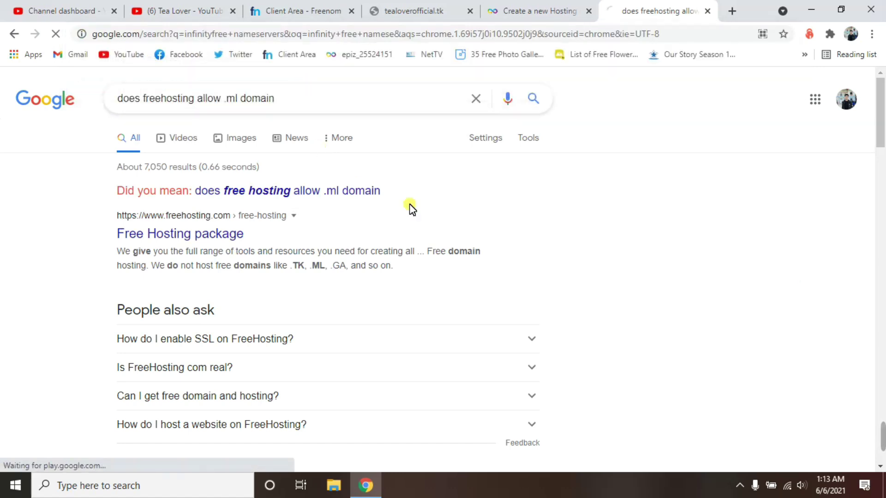
drag(126, 314, 193, 316)
right_click(193, 315)
click(205, 321)
Return to the Freenom domain list and open the Nameservers settings of tealoverofficial.tk
click(75, 11)
click(276, 6)
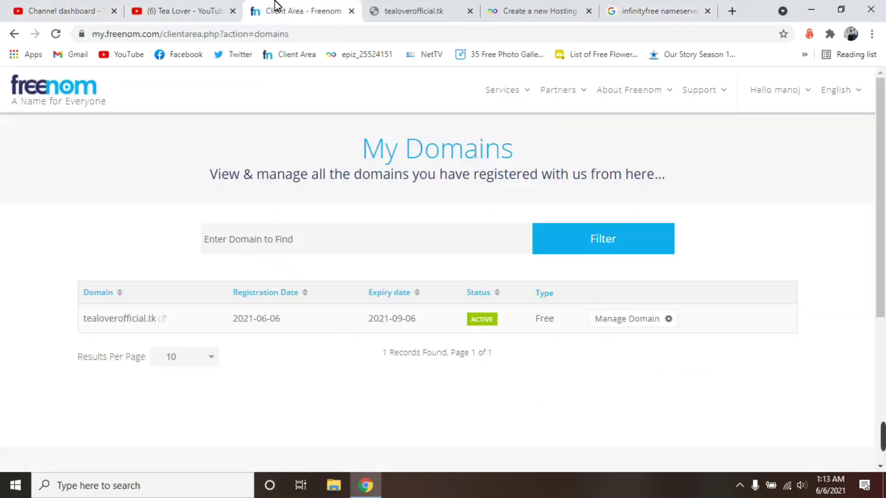
click(641, 319)
click(267, 203)
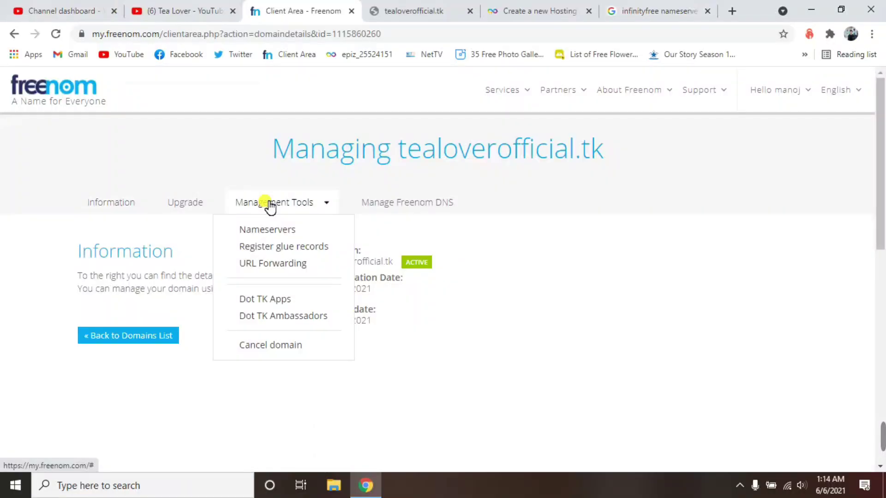
click(269, 234)
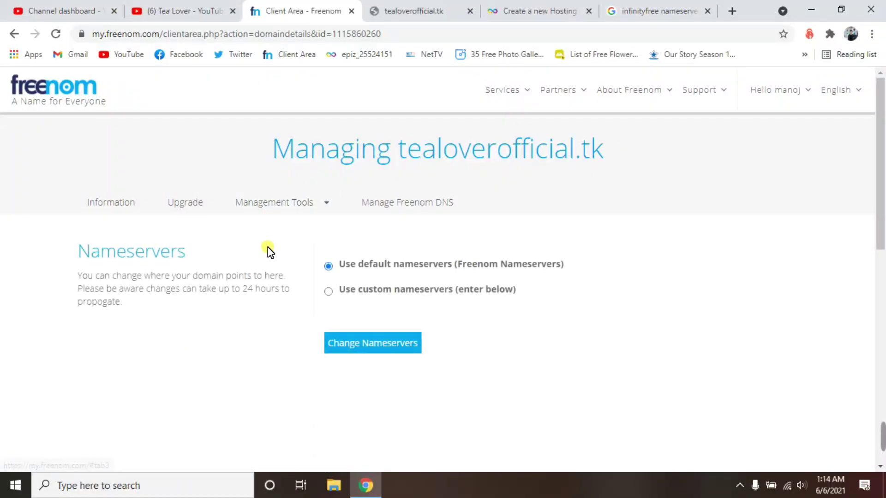
Choose custom nameservers, enter ns1.epizy.com as Nameserver 1 and ns2.epizy.com as Nameserver 2, and submit the change
click(362, 288)
click(366, 351)
right_click(366, 350)
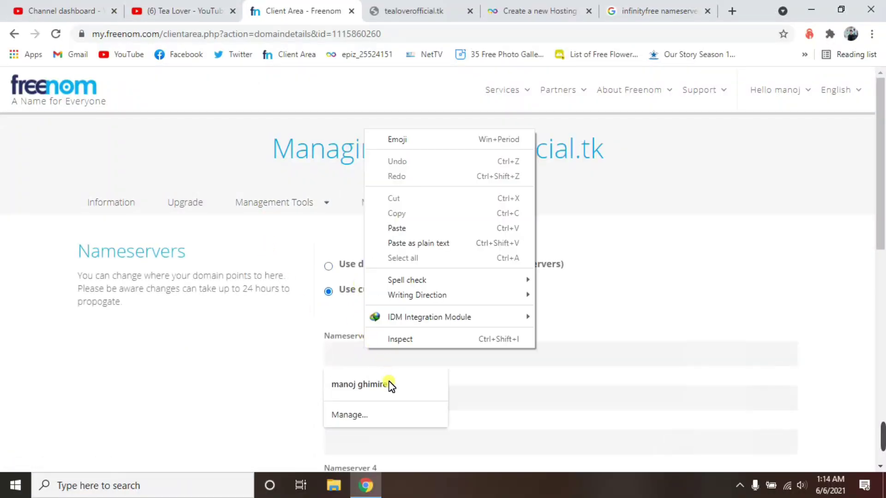
click(414, 229)
drag(396, 364, 323, 350)
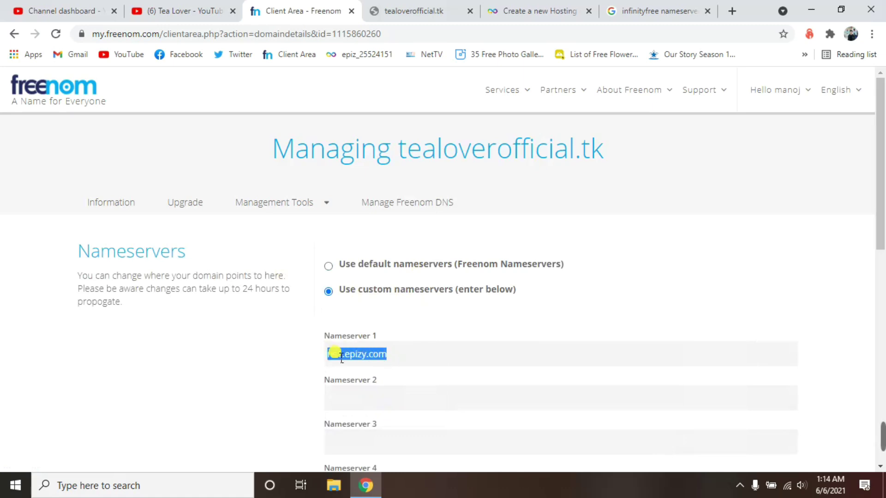
click(358, 398)
key(ctrl+v)
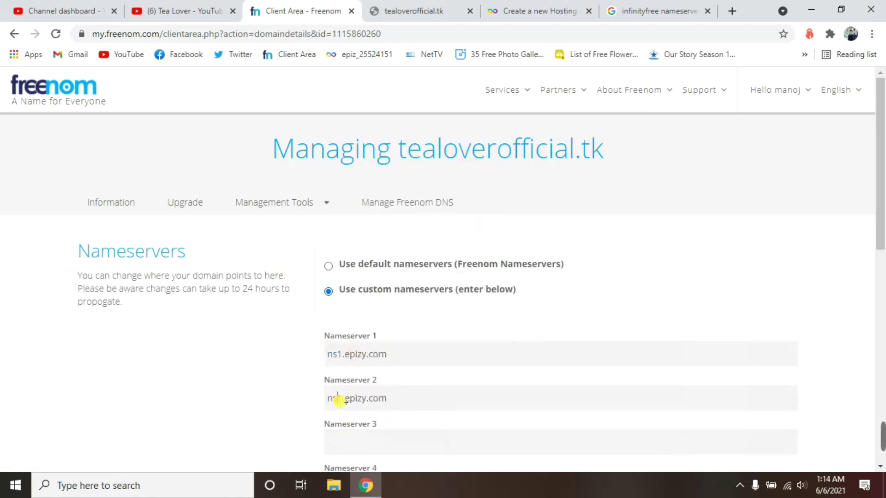
key(Delete)
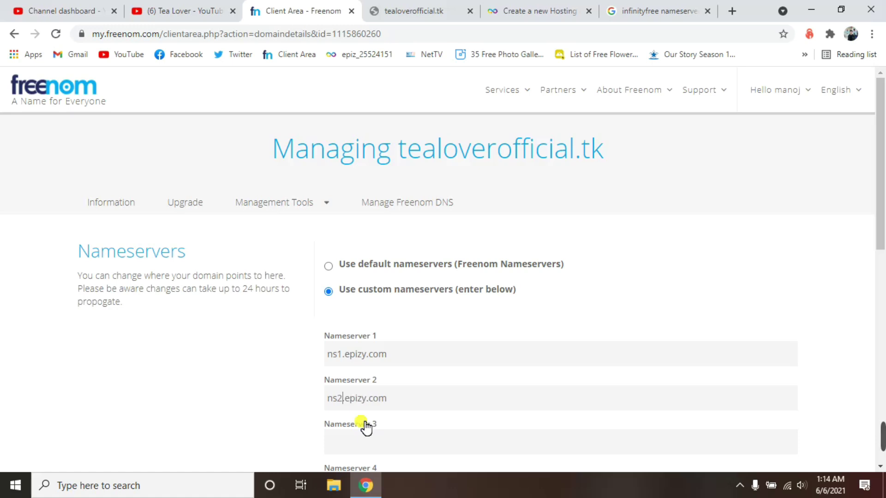
scroll(212, 397, down, 6)
key(Return)
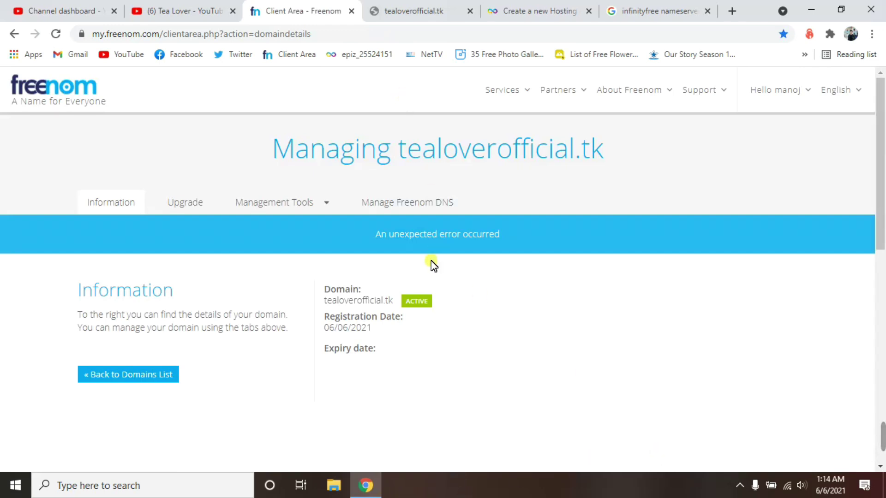
Examine the message shown for the nameserver change and the domain's .tk extension
drag(375, 234, 513, 237)
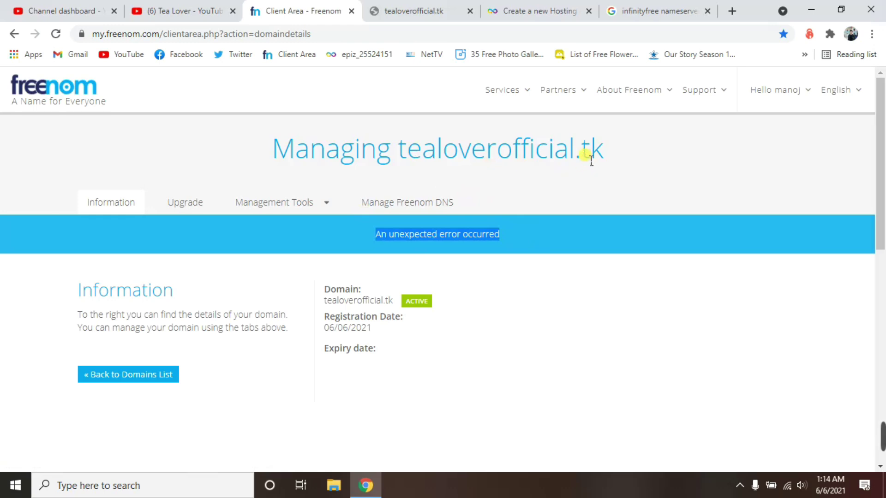
drag(588, 154, 615, 162)
click(618, 152)
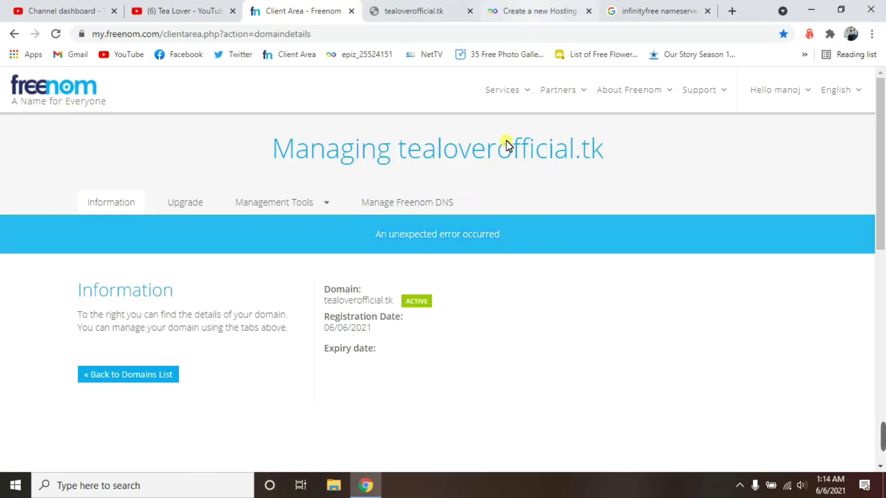
Return to the InfinityFree hosting account creation page and open the list of existing hosting accounts
click(366, 6)
click(593, 4)
scroll(165, 322, down, 1)
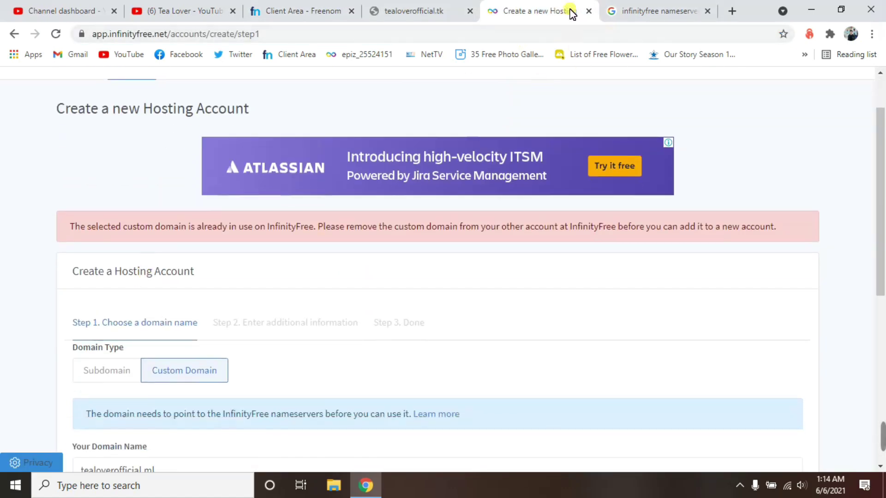
key(ctrl+Tab)
click(530, 9)
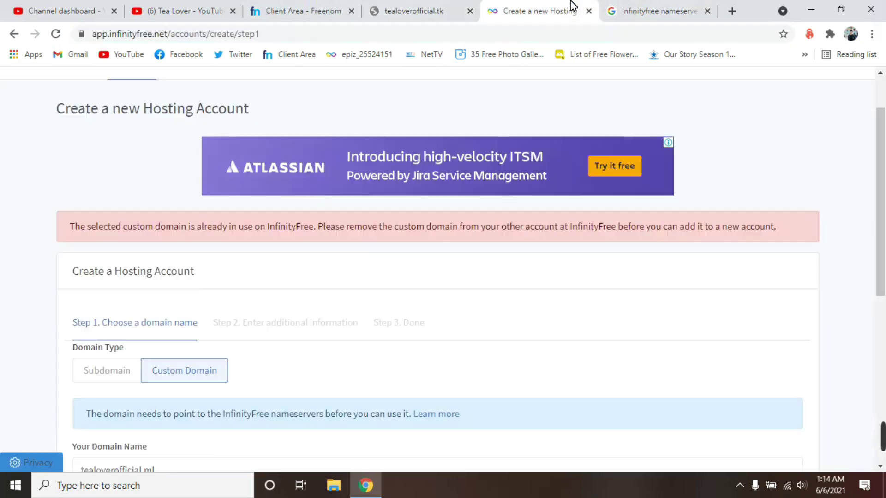
scroll(264, 213, up, 2)
click(88, 131)
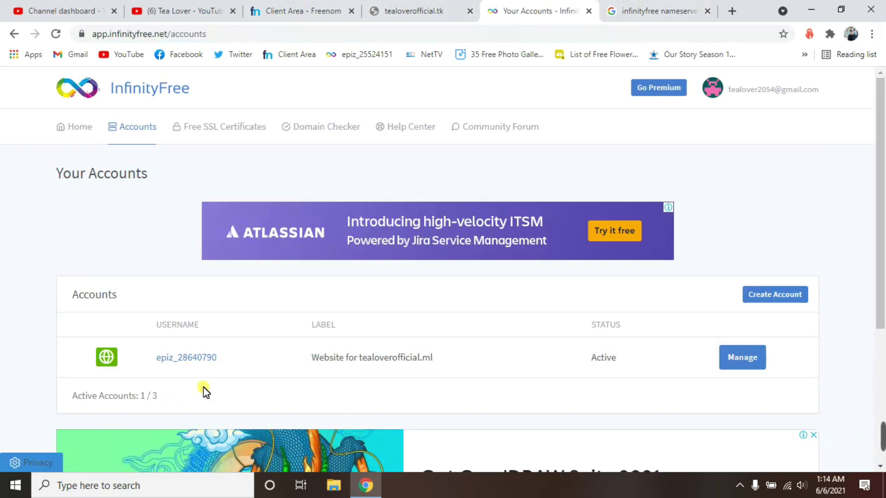
Manage the hosting account labelled Website for tealoverofficial.ml and open its Control Panel
click(742, 361)
scroll(451, 369, down, 3)
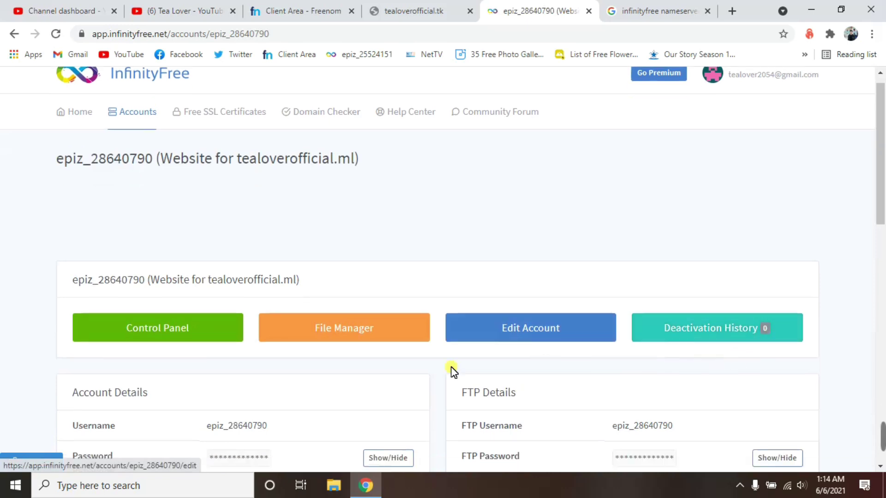
click(172, 206)
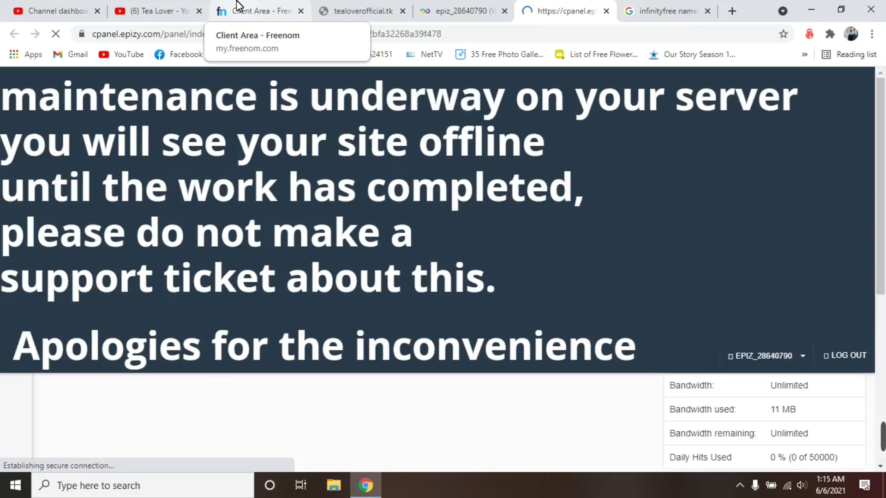
Read the server maintenance notice and look through the control panel sections below it
drag(6, 91, 742, 366)
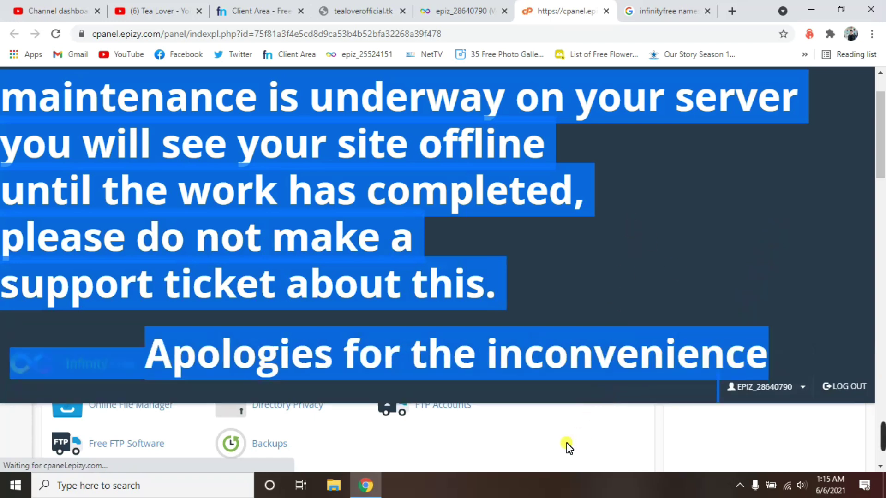
click(771, 265)
scroll(784, 286, down, 5)
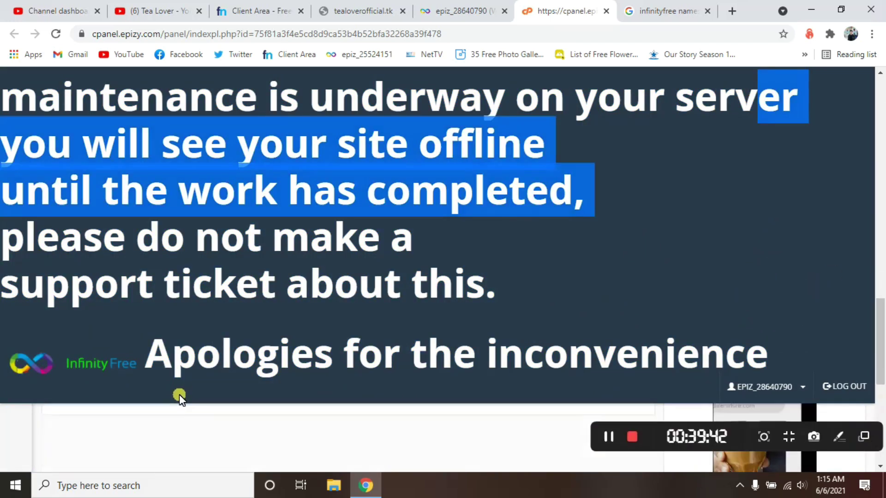
click(179, 394)
scroll(253, 391, down, 5)
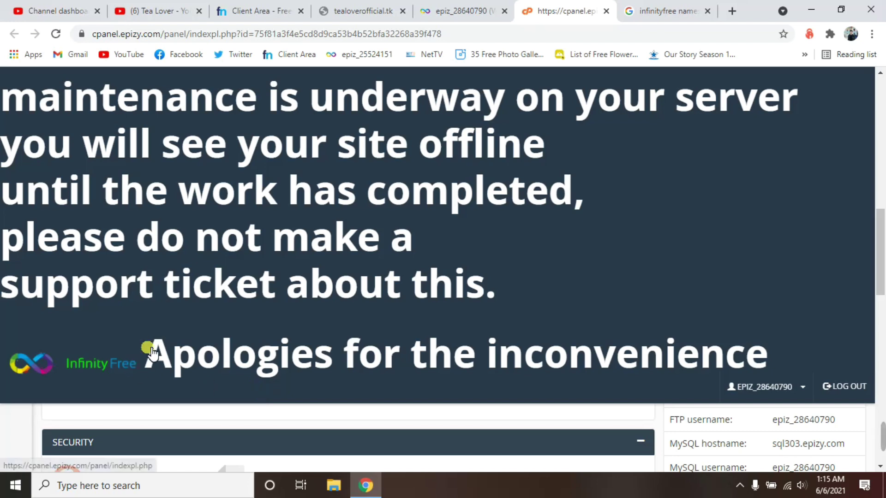